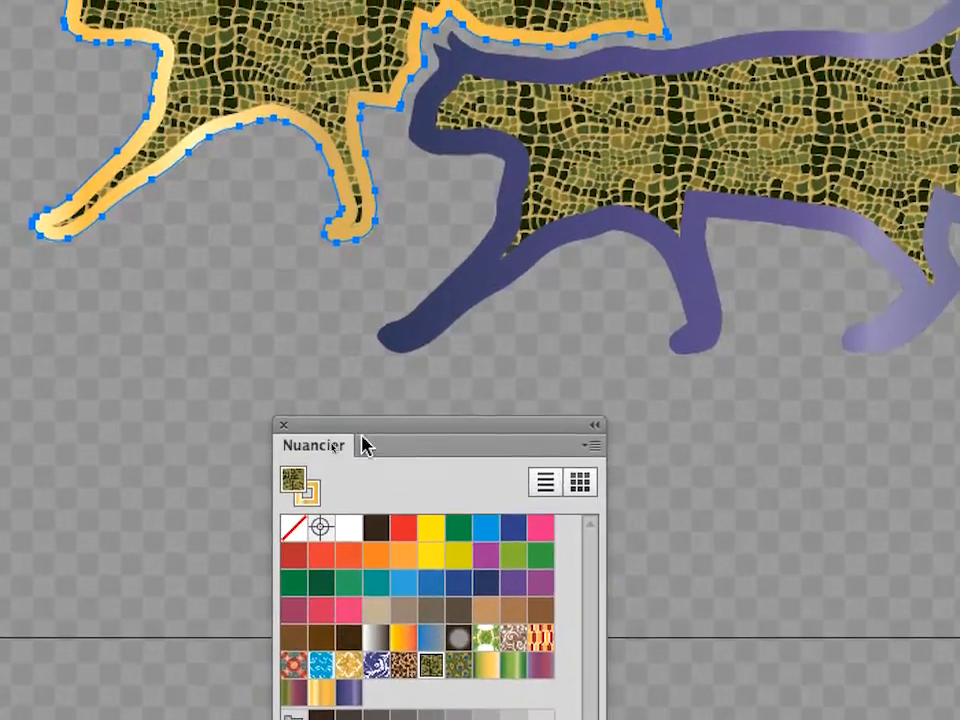
Fill the gold-outlined cat with the blue wave pattern and the purple-outlined cat with the red floral pattern, and close the swatches
left_click_drag(364, 444, 380, 290)
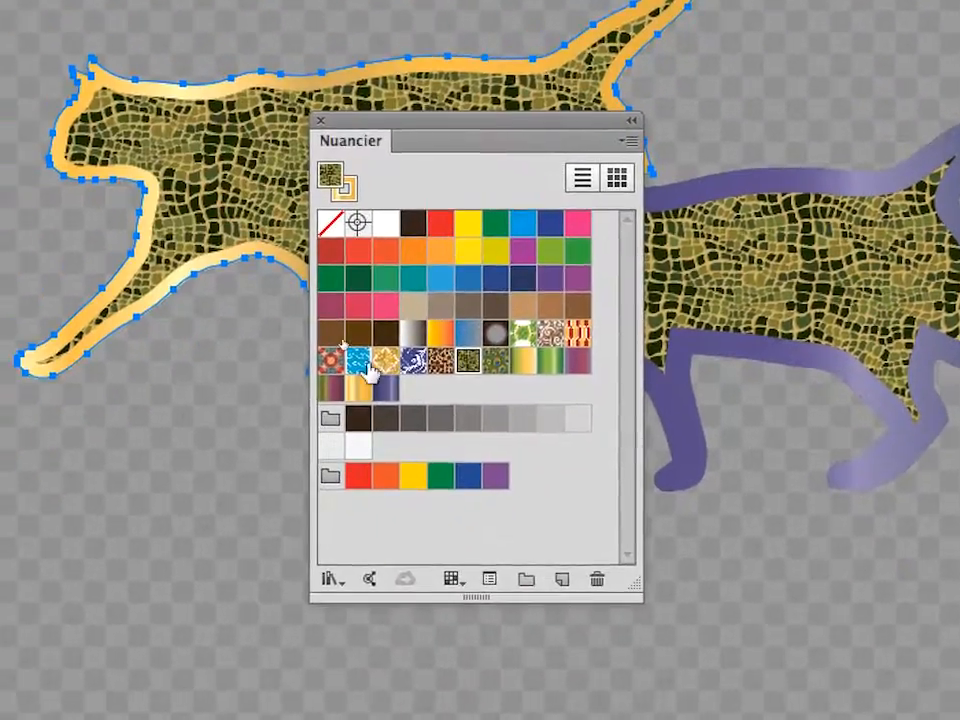
left_click(336, 506)
left_click(487, 305)
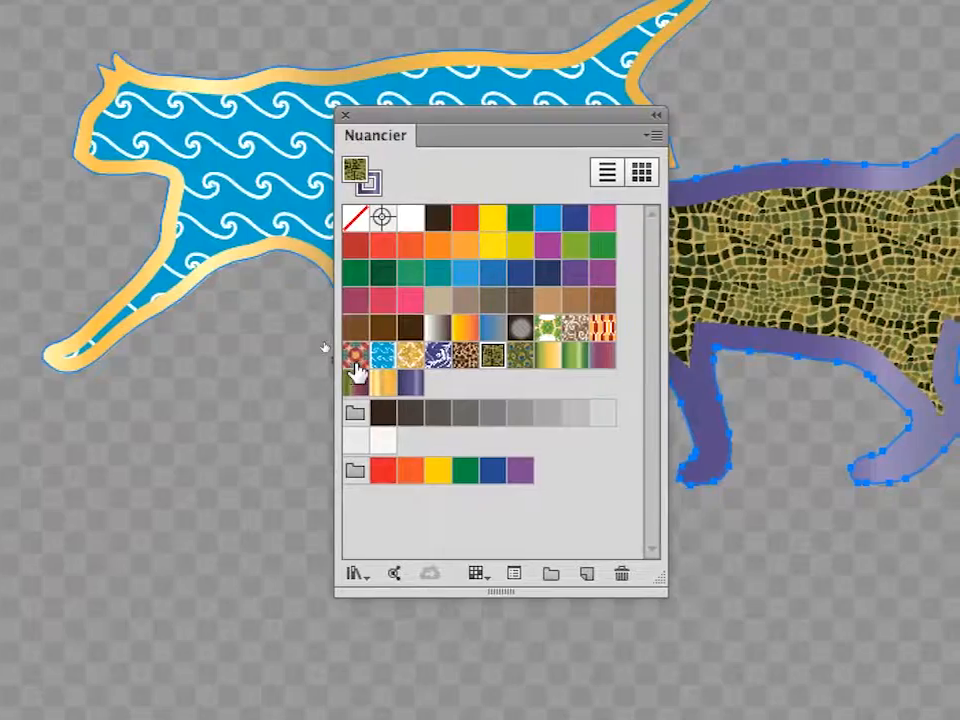
left_click(105, 481)
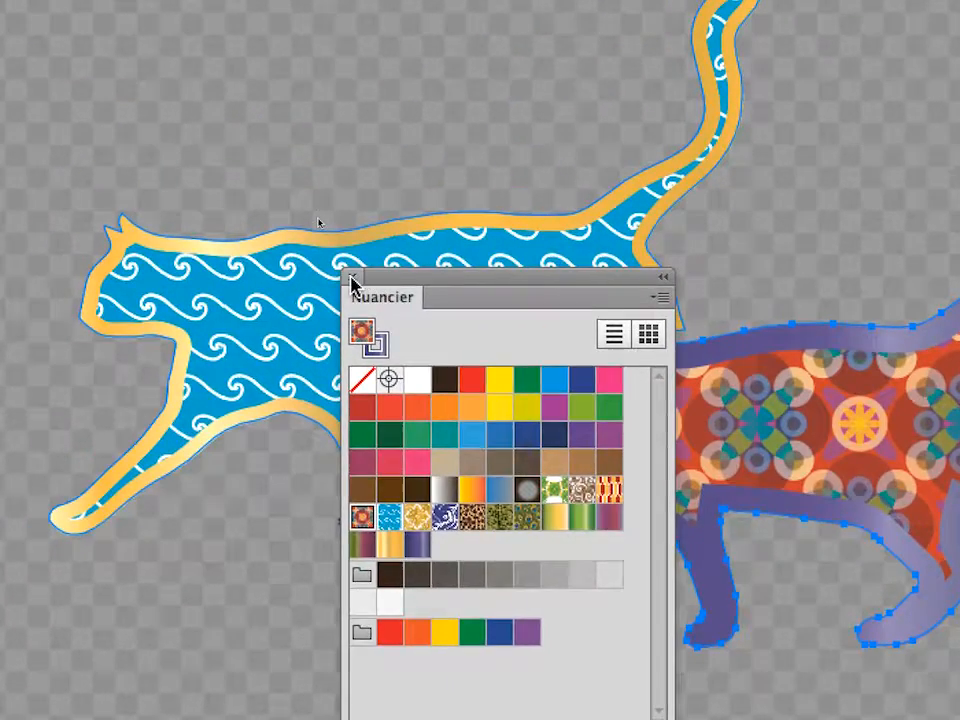
left_click(345, 115)
left_click(352, 268)
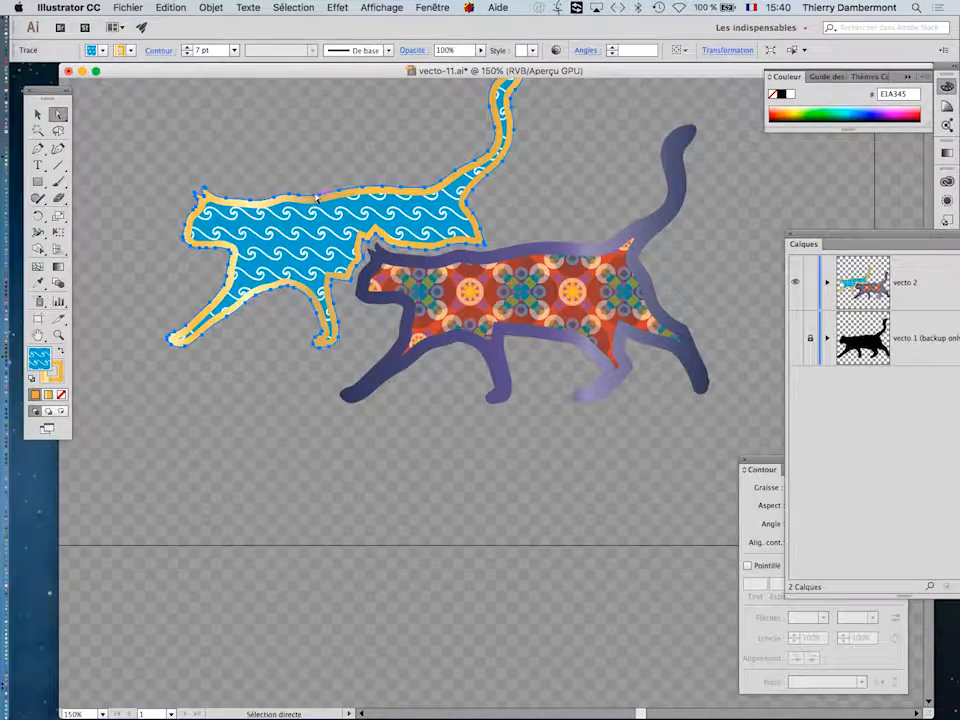
Reposition the floating toolbox so that it sits beside the artboard, inside the document area
scroll(403, 313, "down", 1)
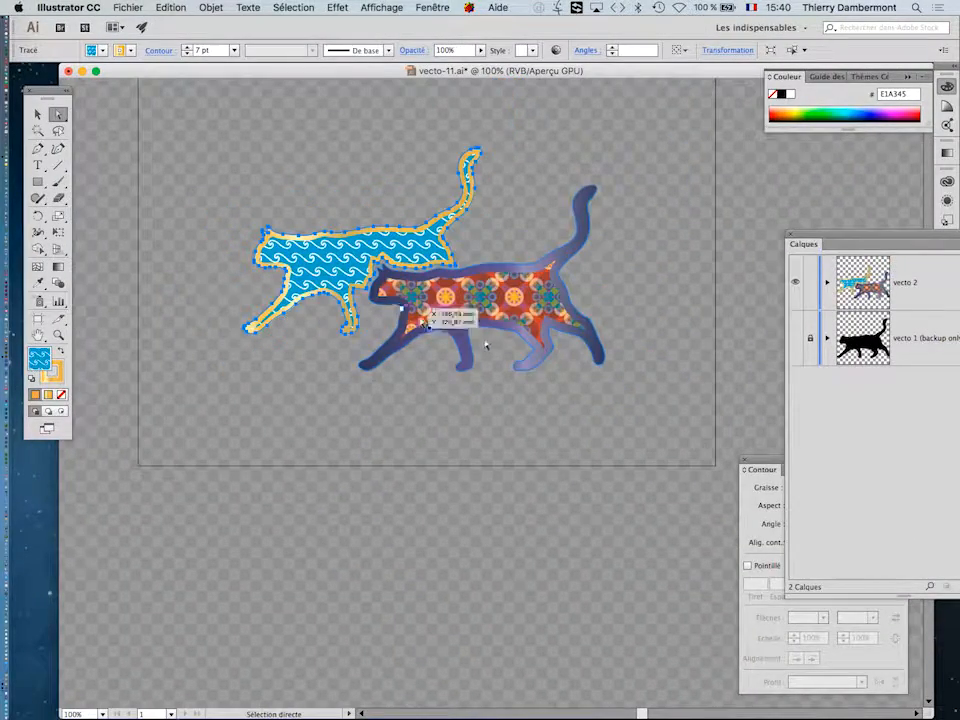
scroll(490, 346, "up", 2)
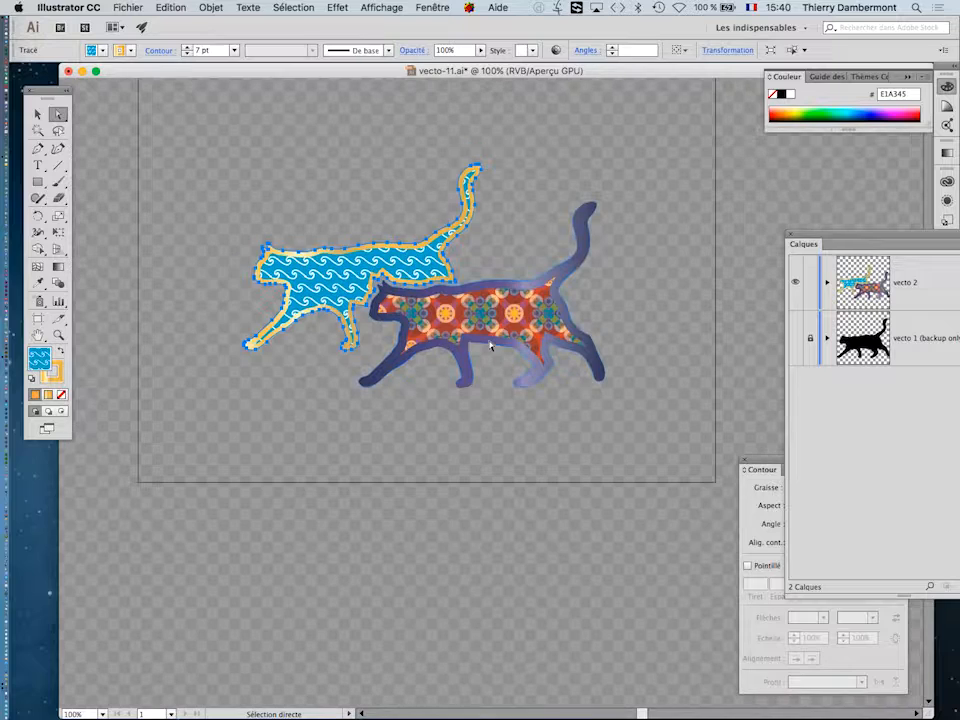
scroll(488, 390, "up", 3)
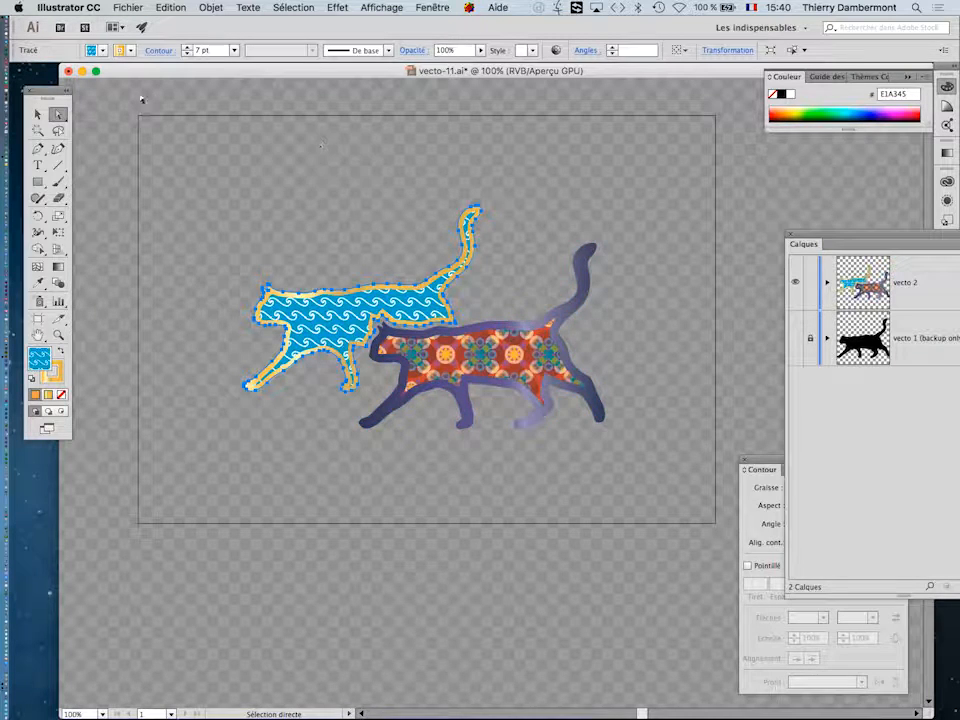
left_click_drag(55, 92, 90, 110)
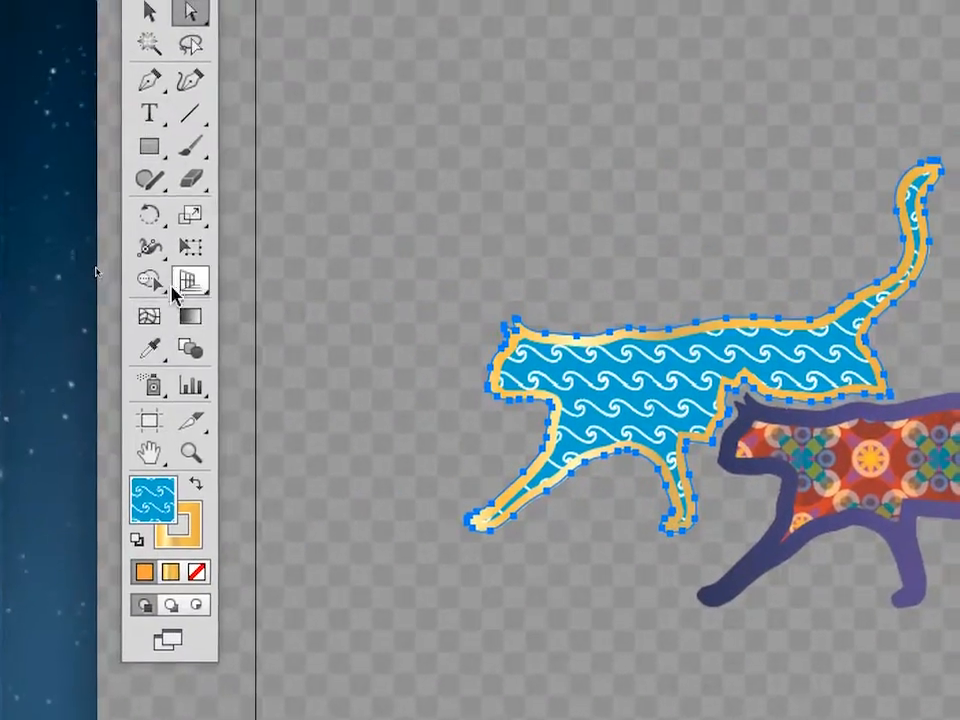
Examine the Free Transform, Scale and Rotate tools and the alternatives grouped with them
left_click(180, 222)
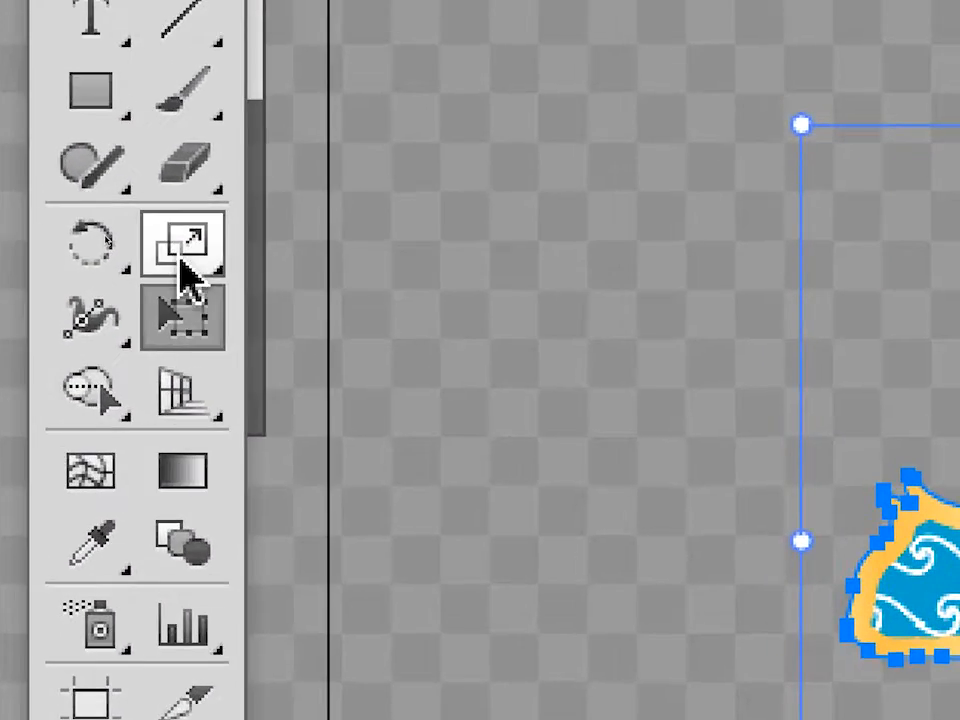
left_click(181, 255)
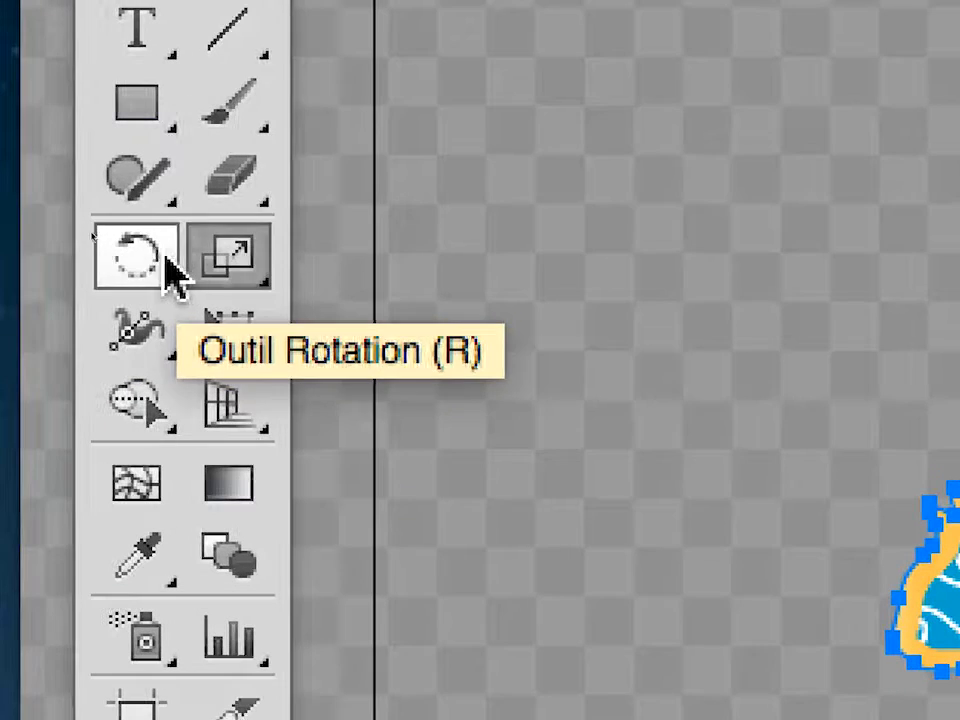
left_click(165, 256)
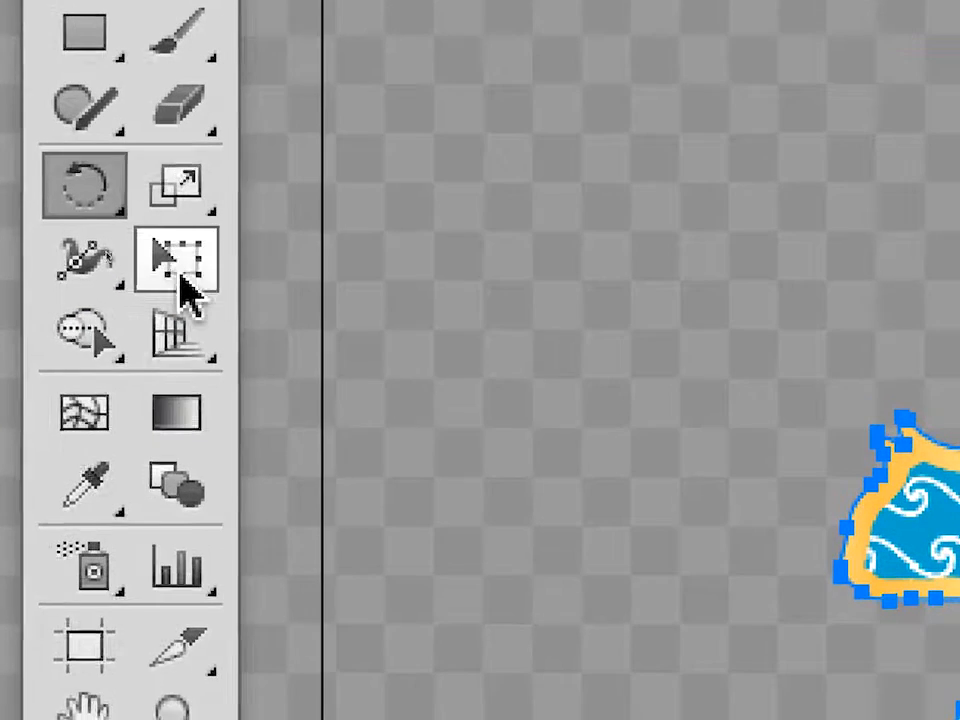
left_click(234, 342)
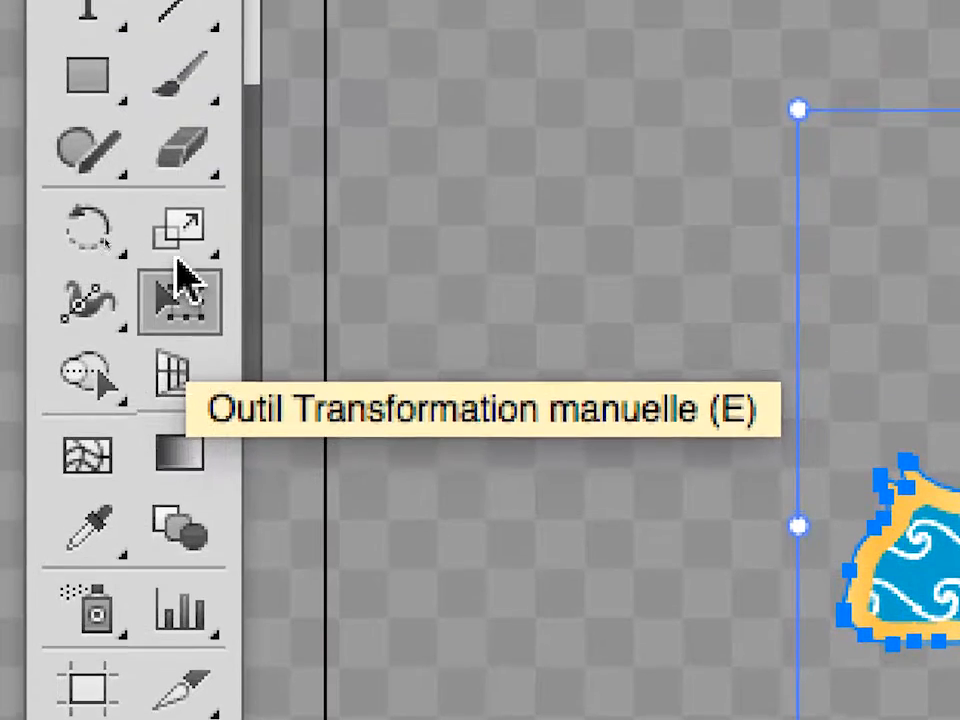
left_click(176, 198)
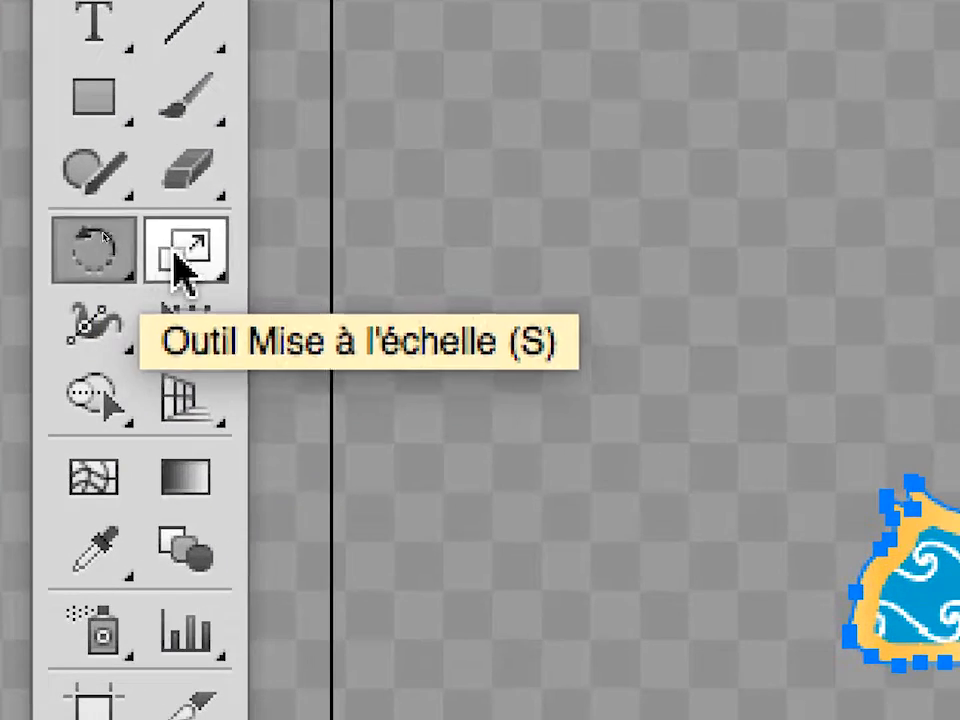
left_click(242, 262)
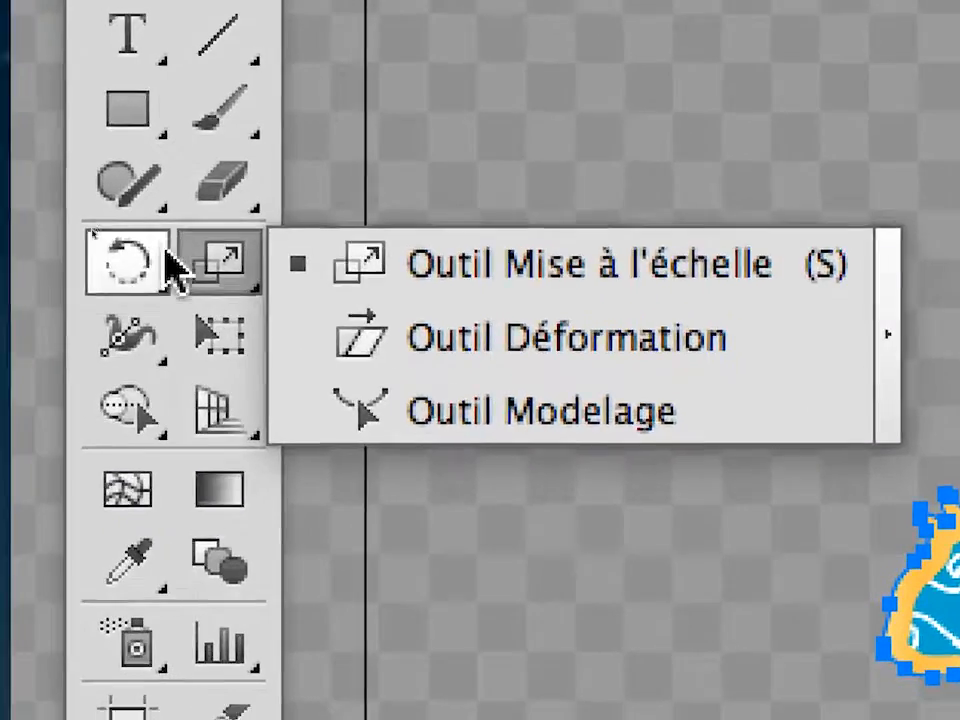
left_click(42, 265)
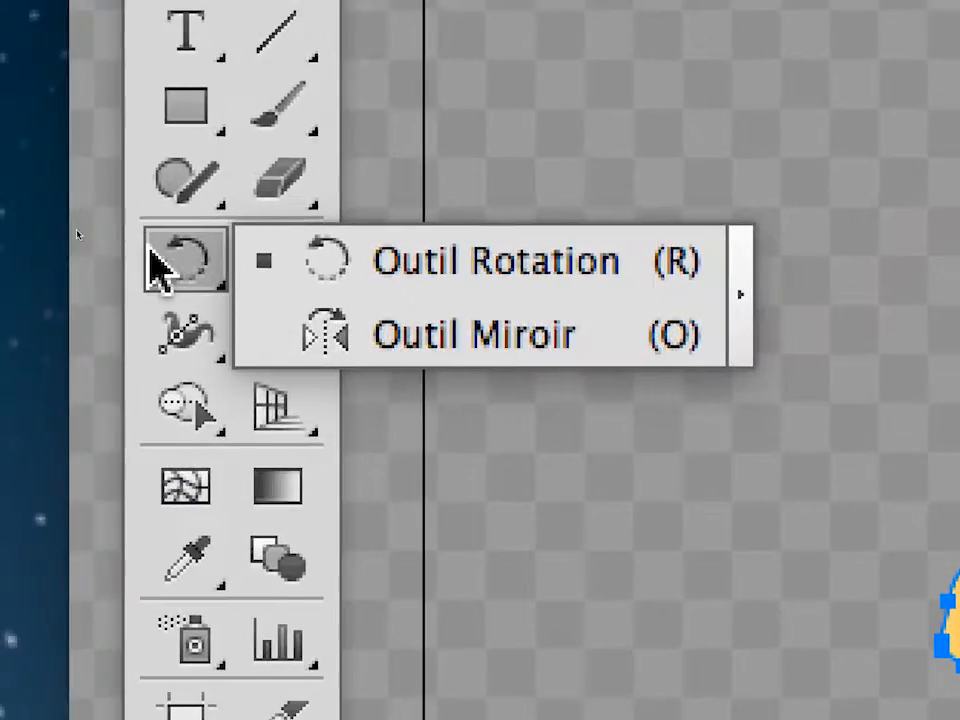
left_click(127, 257)
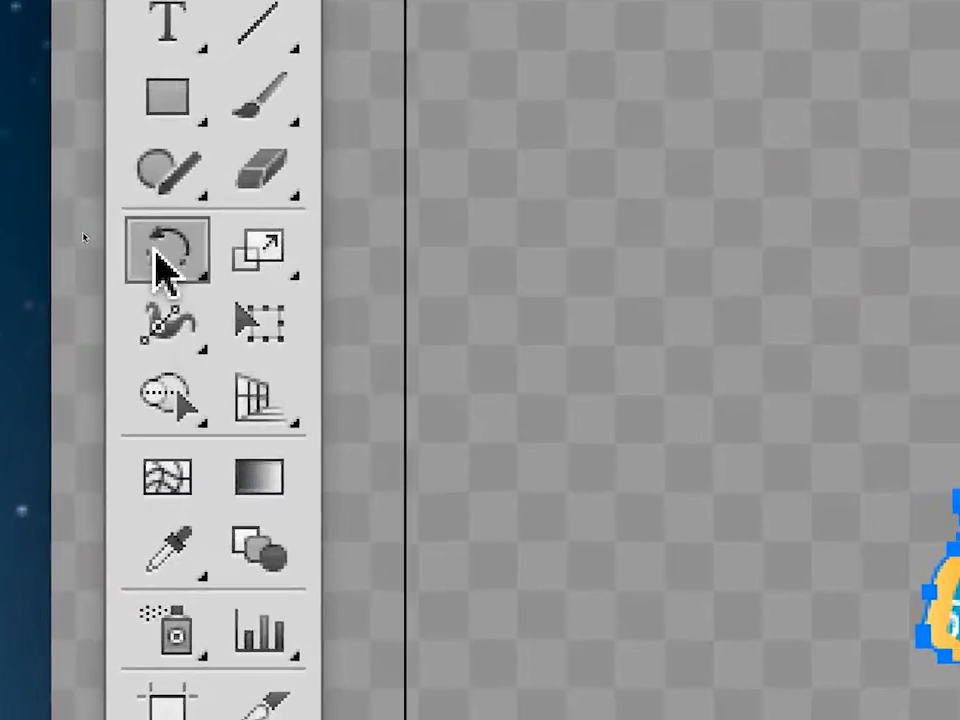
left_click(259, 250)
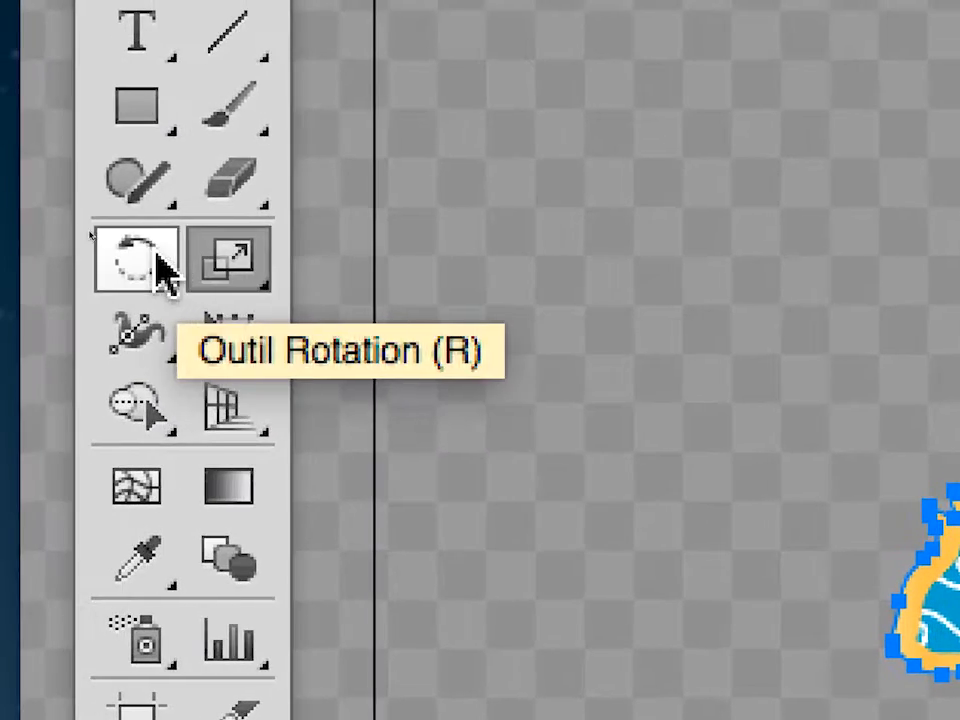
left_click(152, 264)
left_click(229, 258)
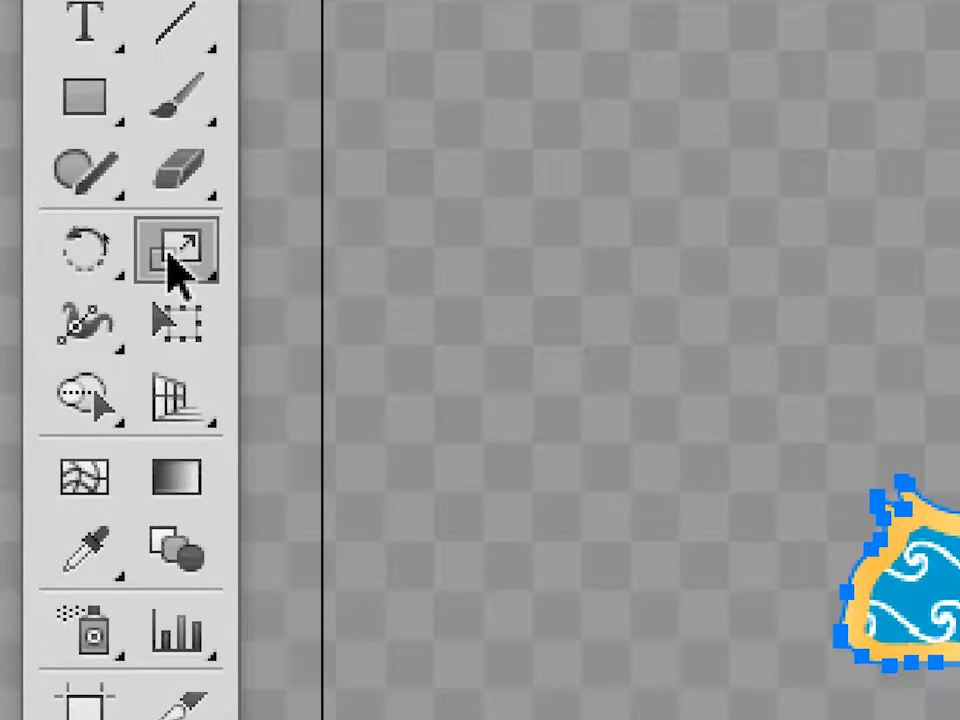
Open the Scale options for the blue wave cat, set a uniform scale of 200% and enable the preview
double_click(170, 258)
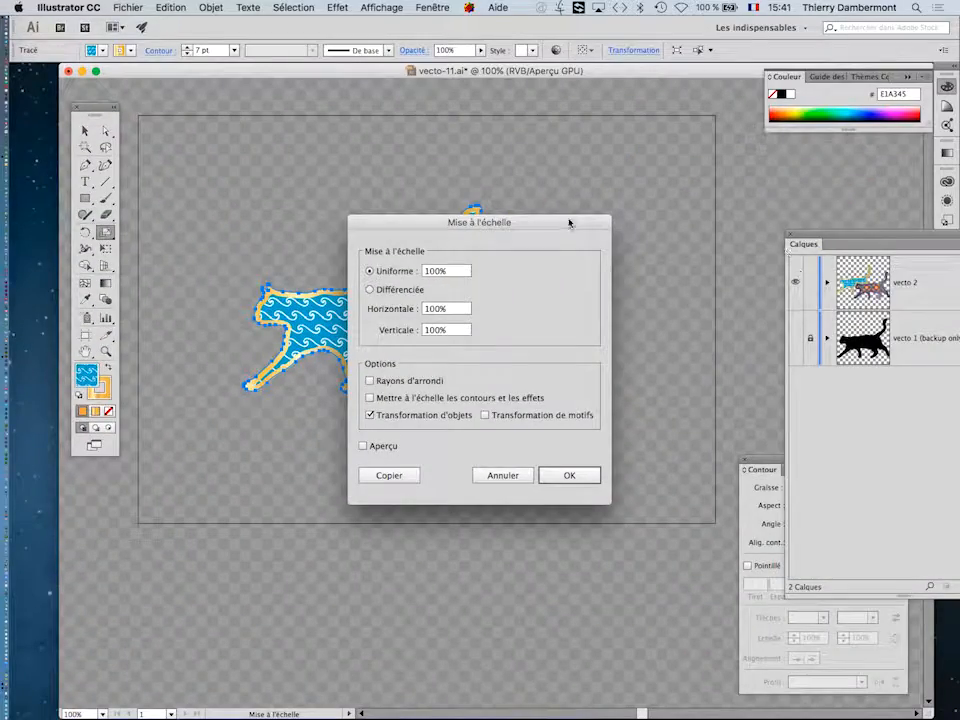
left_click_drag(569, 222, 779, 169)
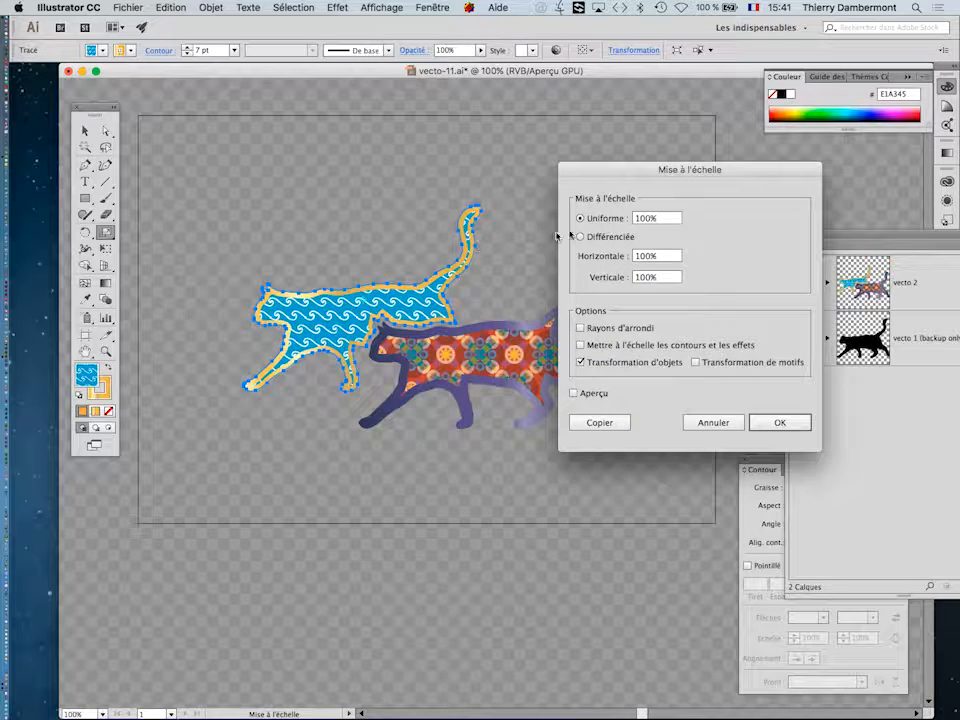
left_click_drag(655, 173, 604, 139)
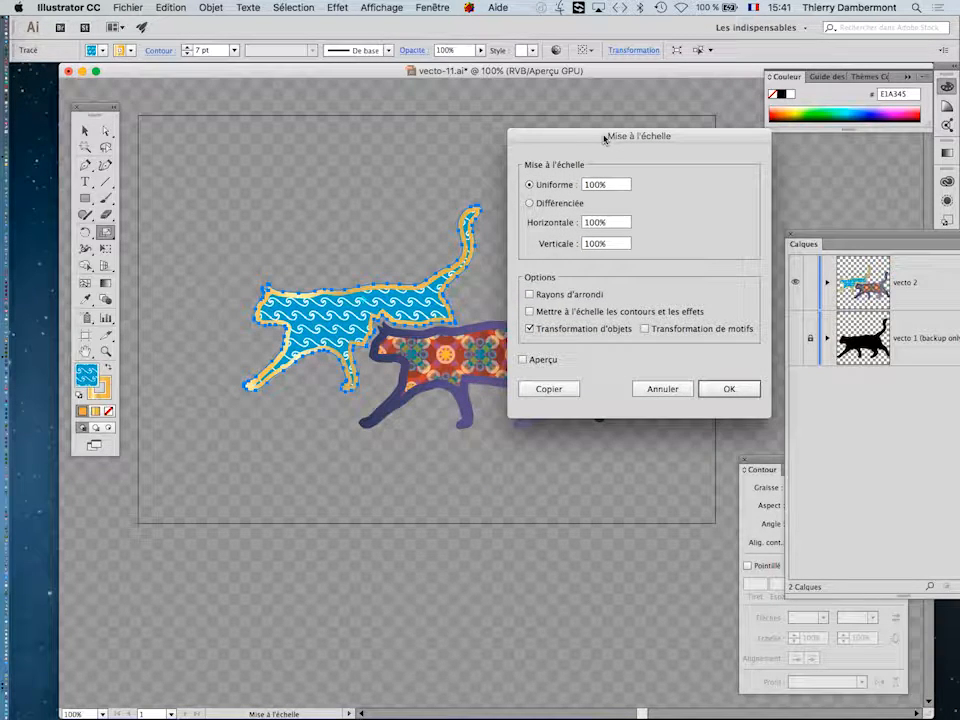
left_click_drag(611, 137, 615, 148)
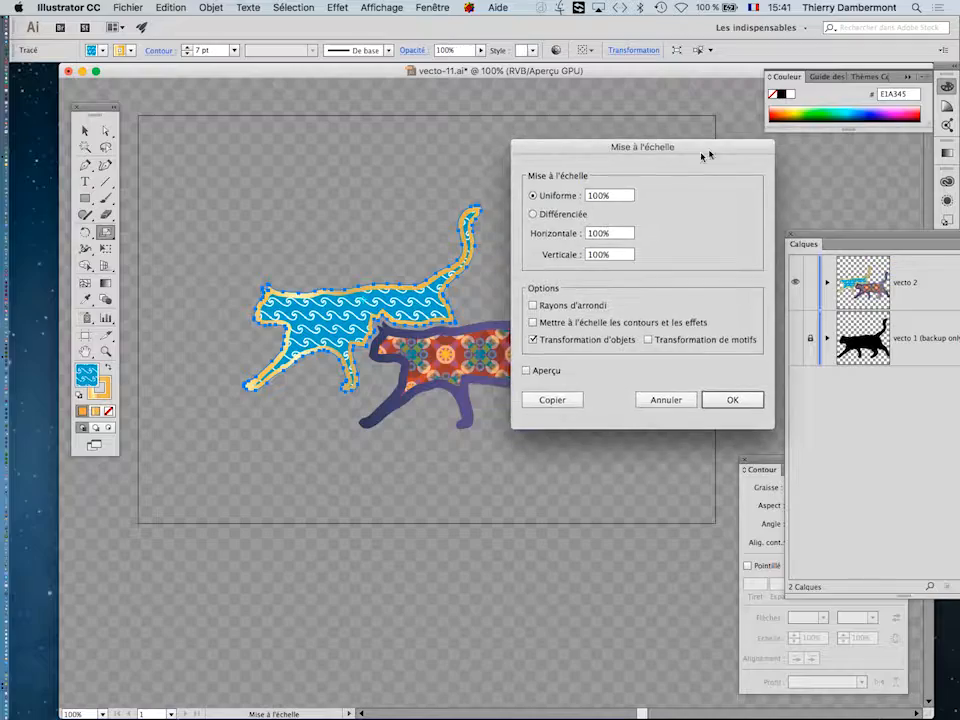
left_click_drag(716, 153, 703, 163)
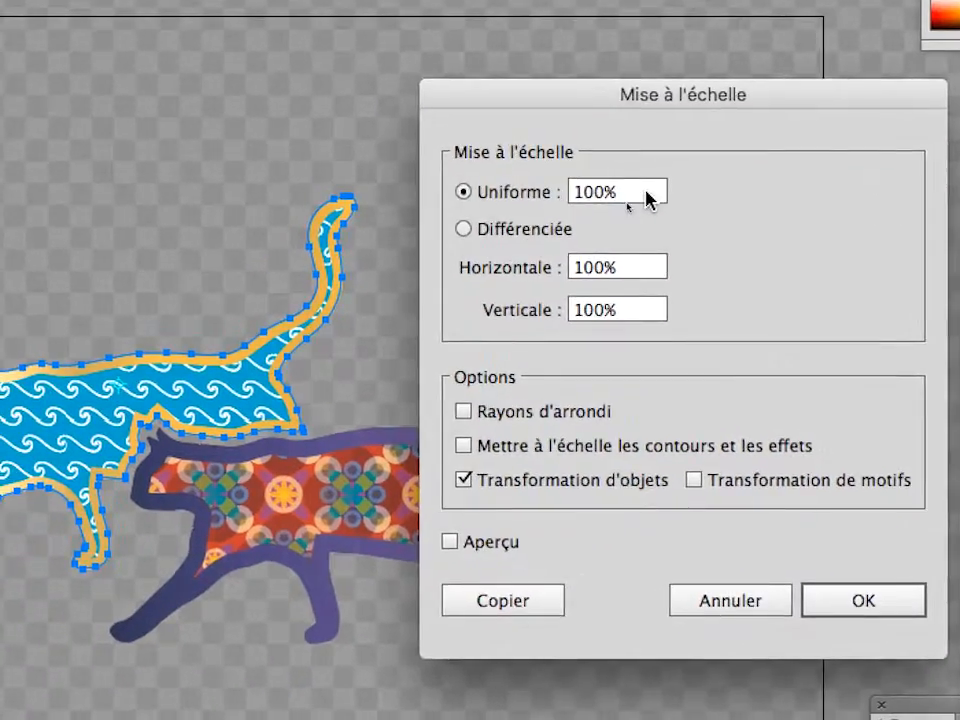
left_click_drag(648, 198, 570, 192)
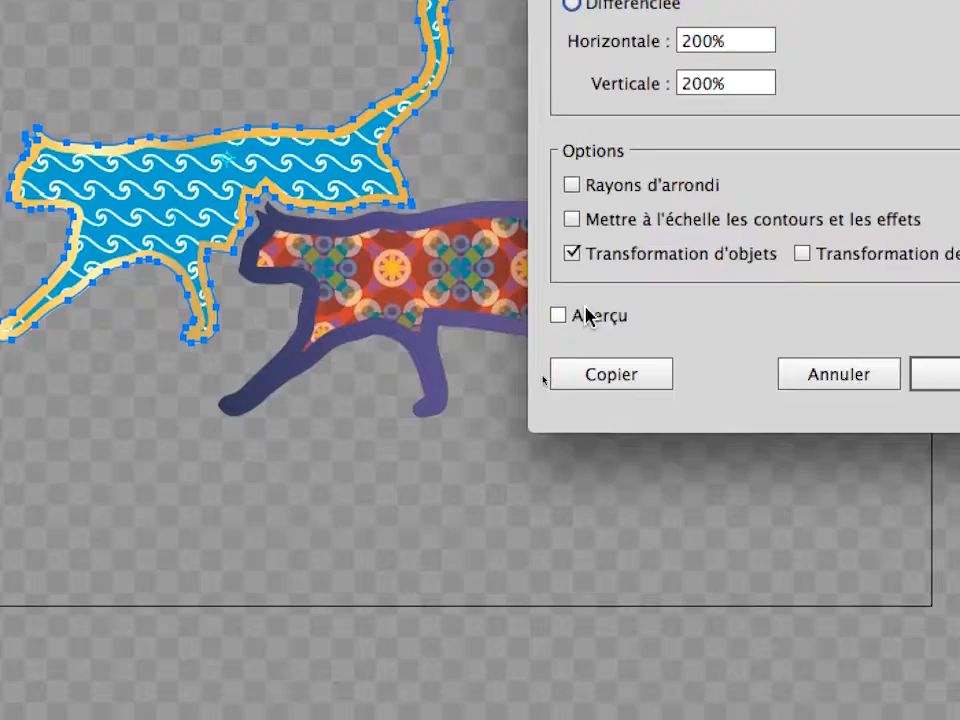
left_click(587, 316)
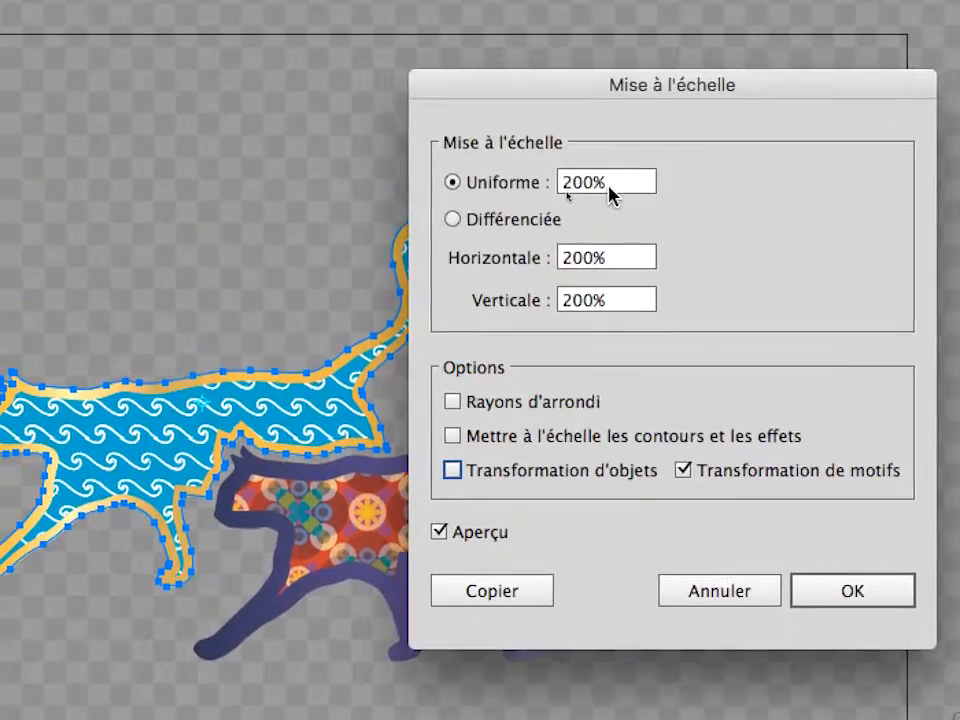
Try uniform scales of 400% and 800% on the blue wave cat, comparing pattern transformation with and without object transformation
left_click_drag(609, 186, 555, 180)
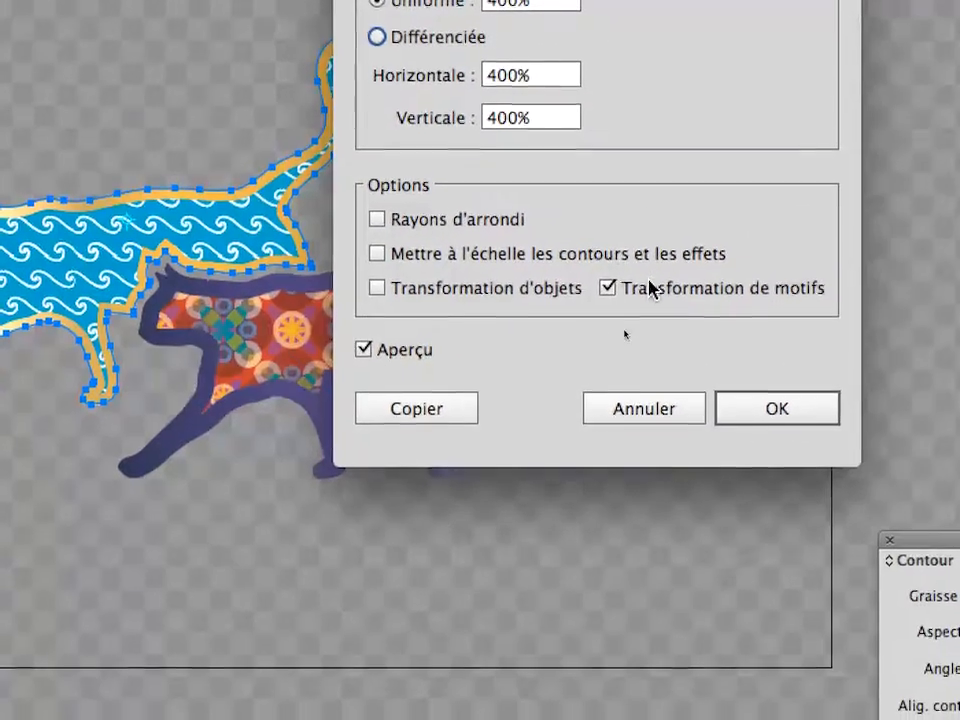
left_click(694, 435)
left_click(694, 435)
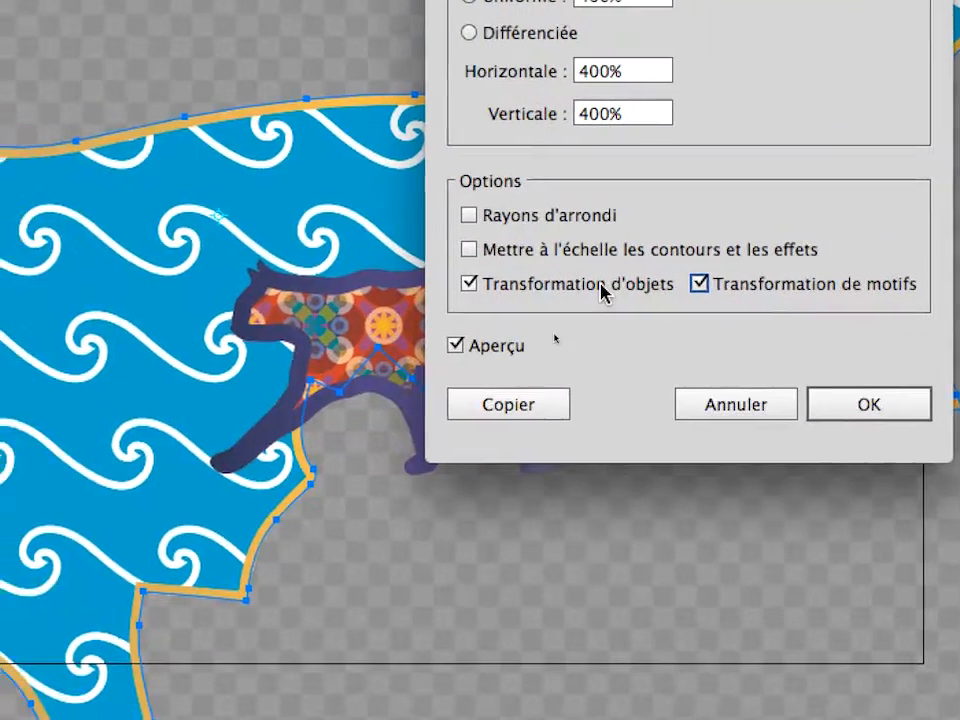
left_click(512, 288)
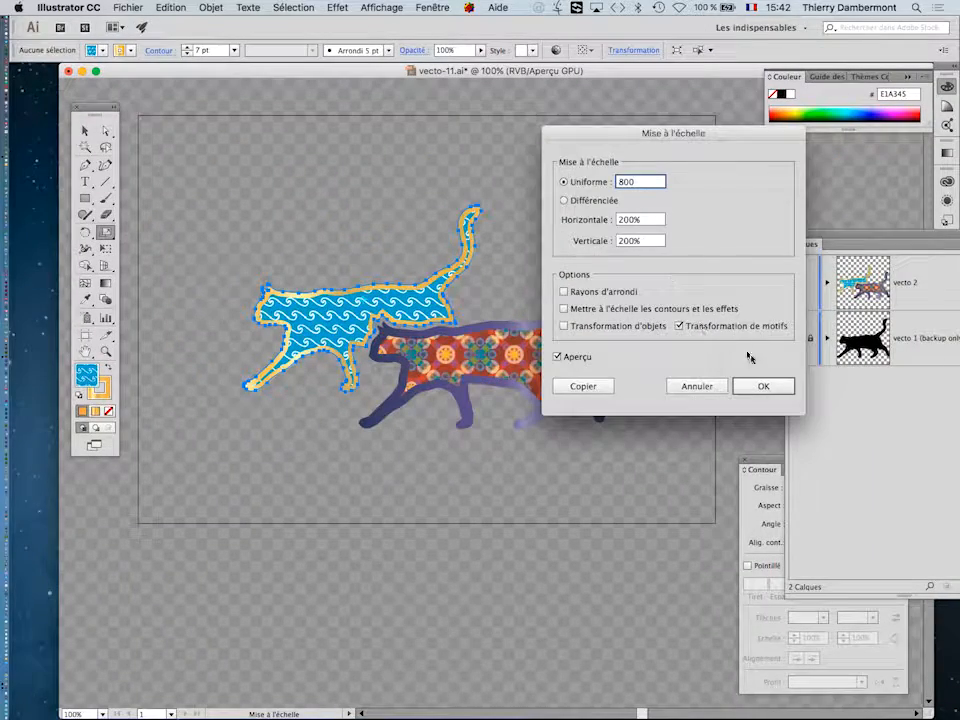
left_click(761, 384)
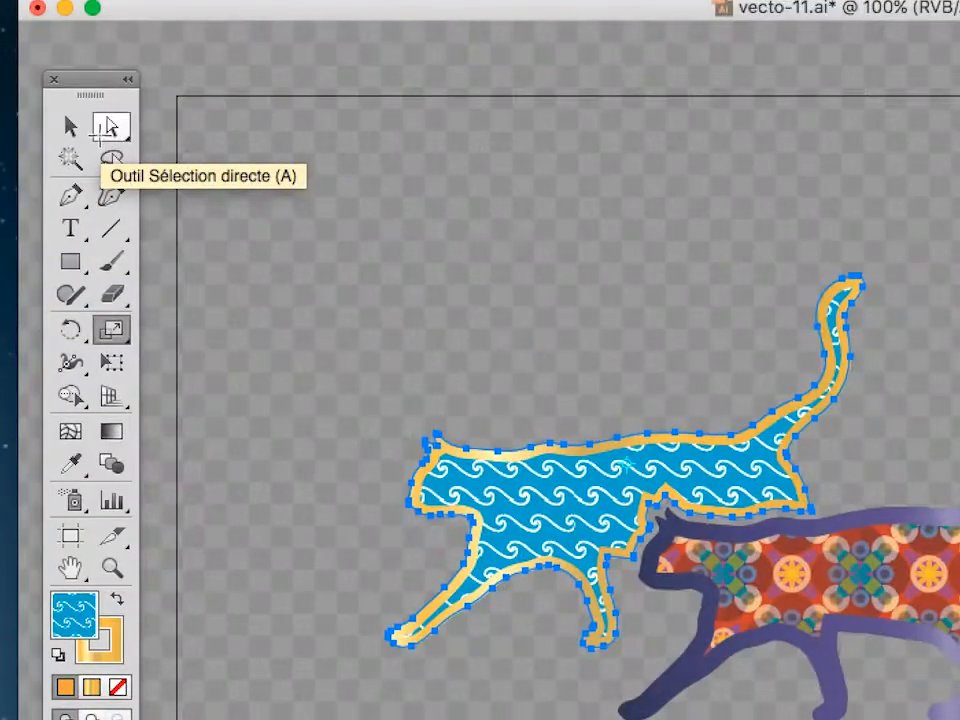
Select the purple-outlined cat and preview a uniform 400% scale of its fill pattern only, without transforming the object
left_click(101, 135)
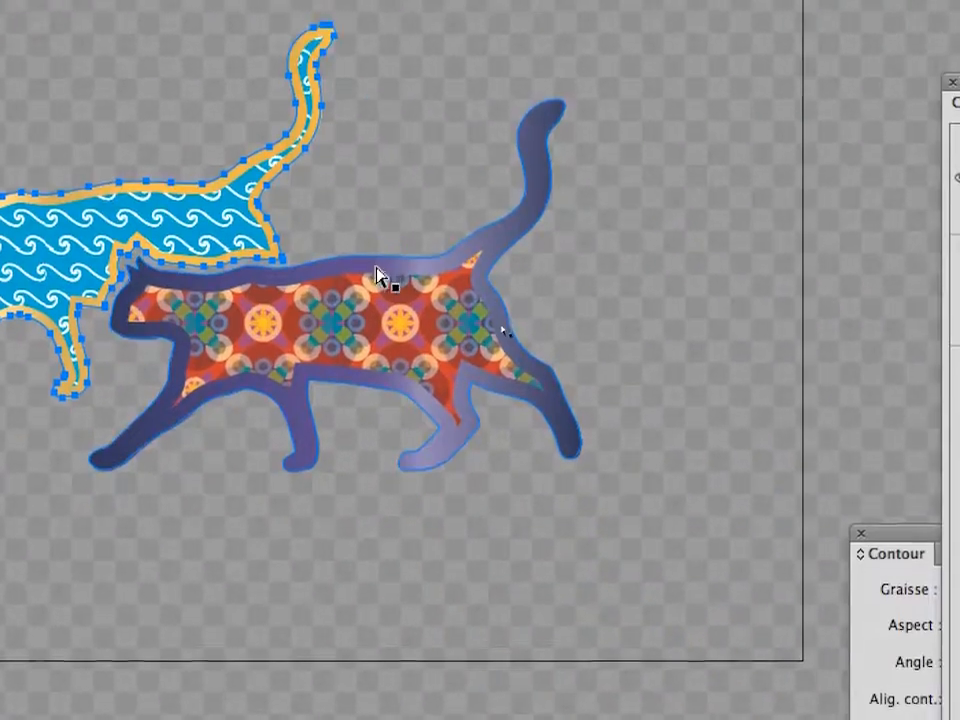
left_click(378, 273)
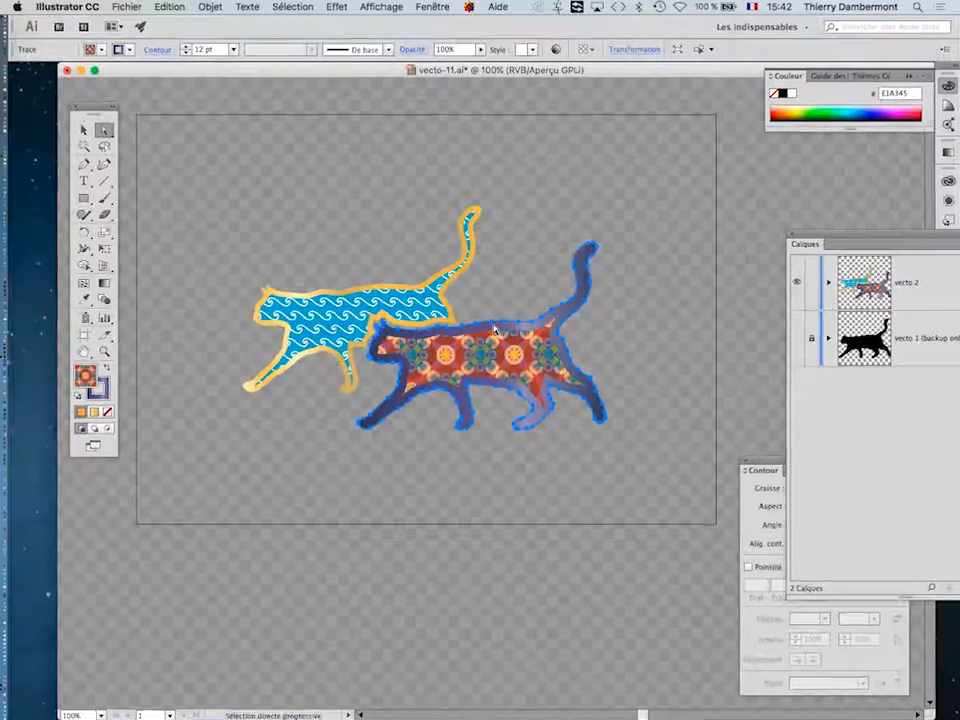
double_click(105, 233)
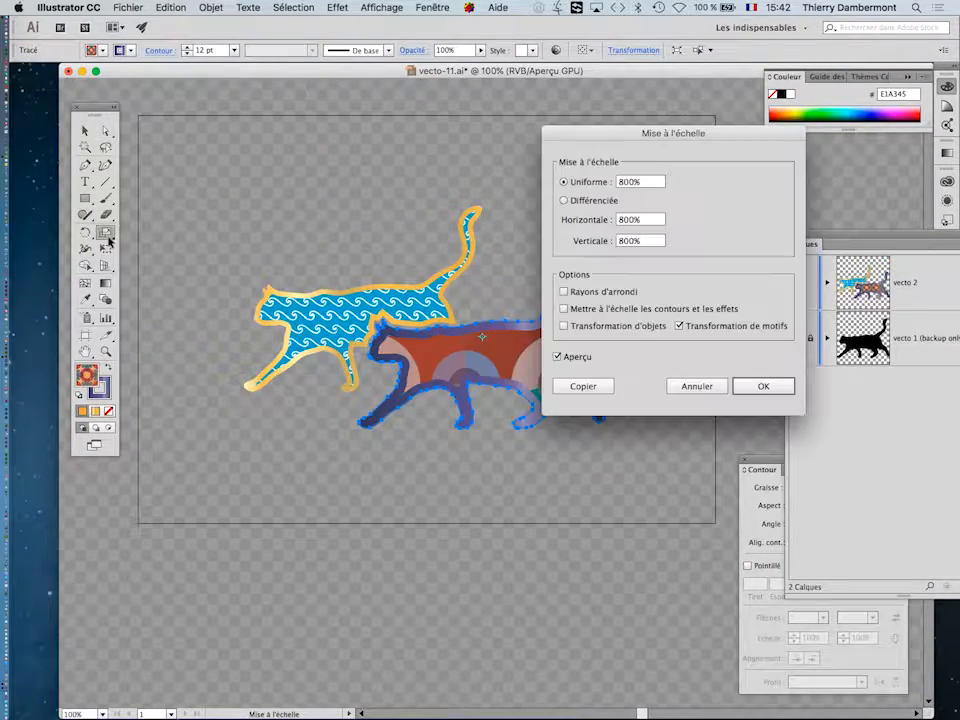
left_click_drag(688, 128, 778, 184)
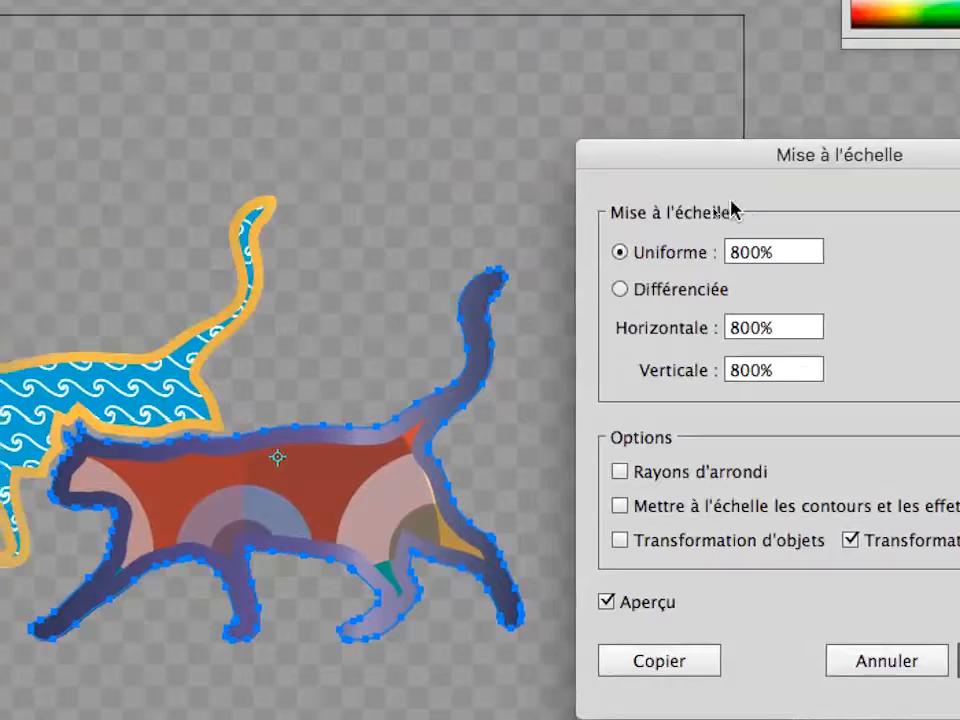
double_click(645, 28)
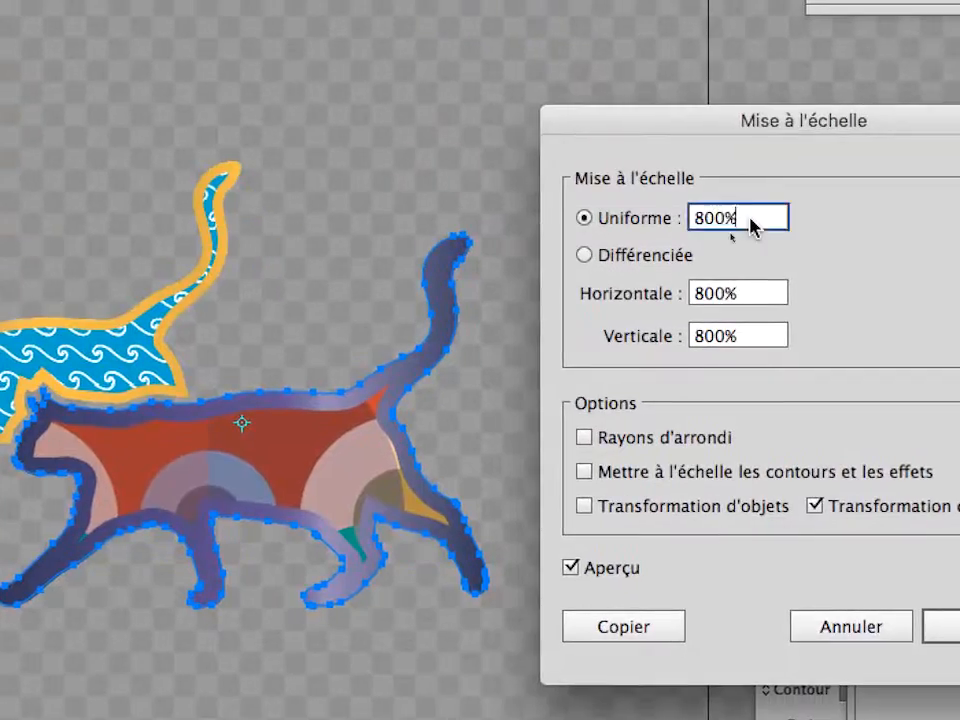
type("400")
key("Tab")
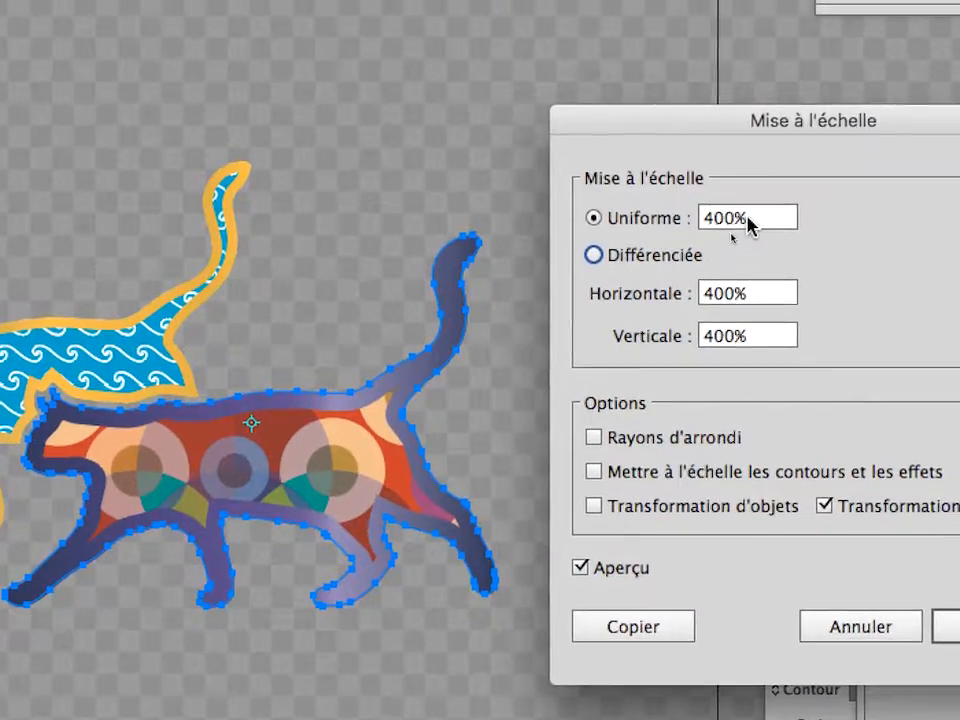
Try uniform pattern scales of 200% and 50% on the purple-outlined cat, and apply 200% to its pattern only
double_click(750, 218)
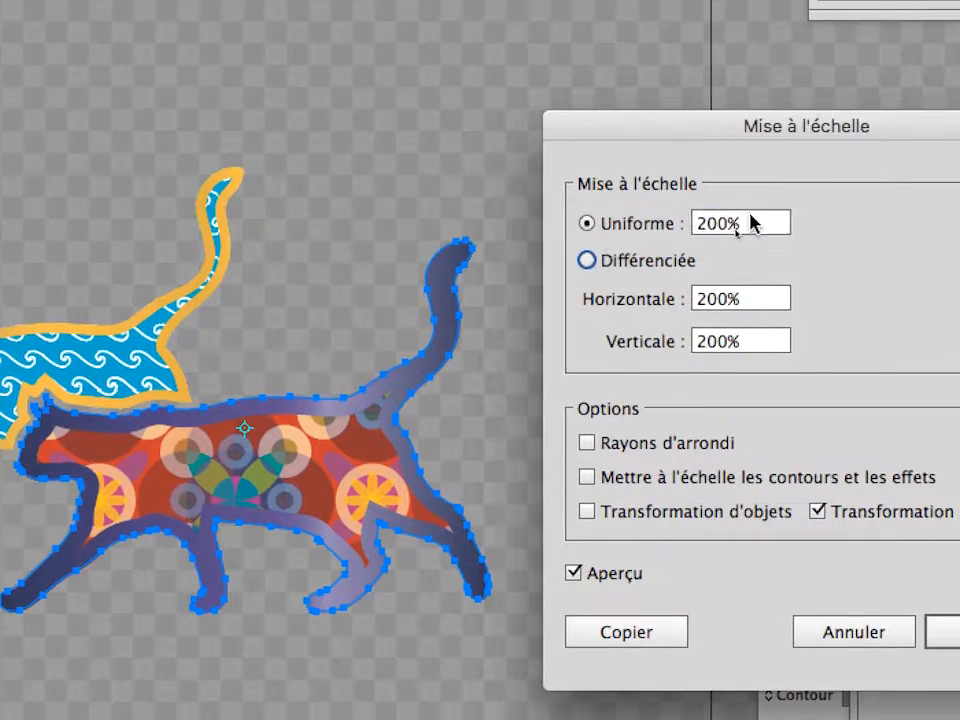
double_click(770, 222)
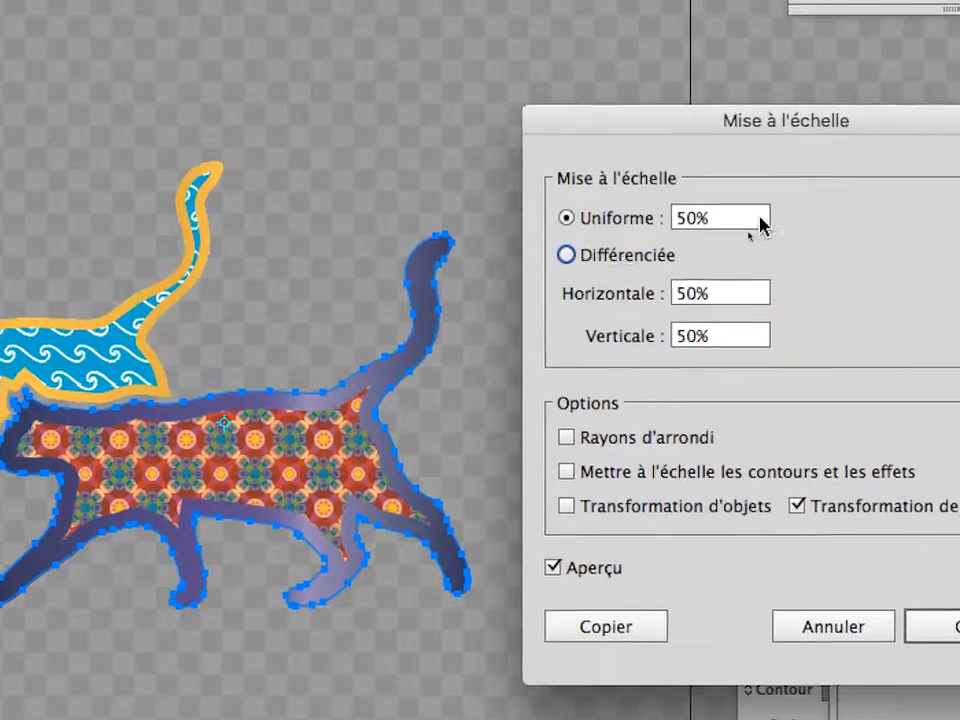
double_click(748, 223)
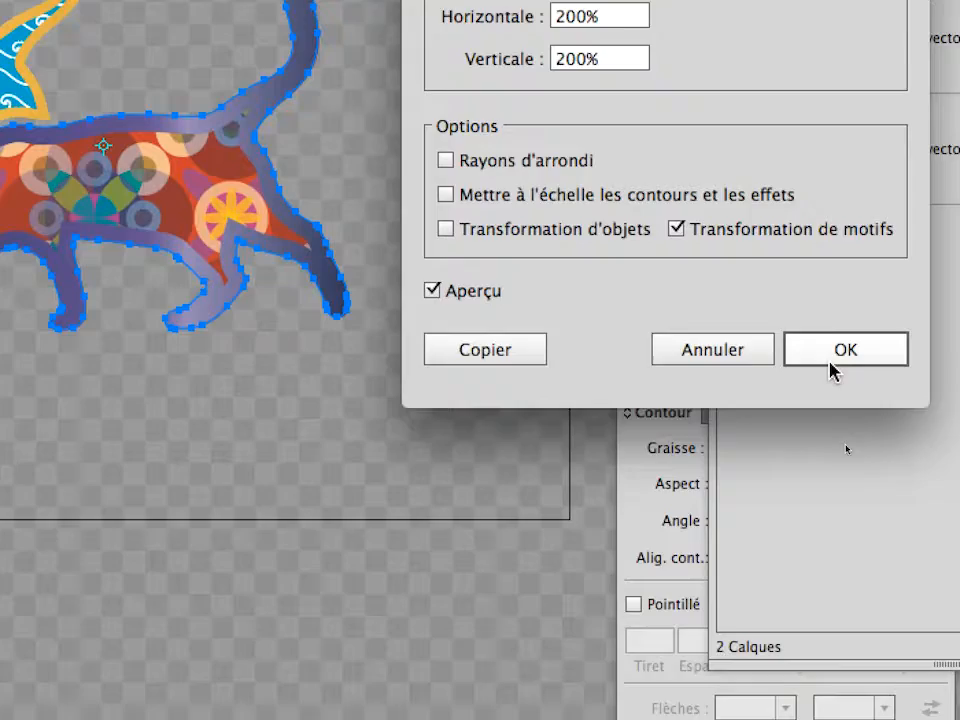
left_click(905, 432)
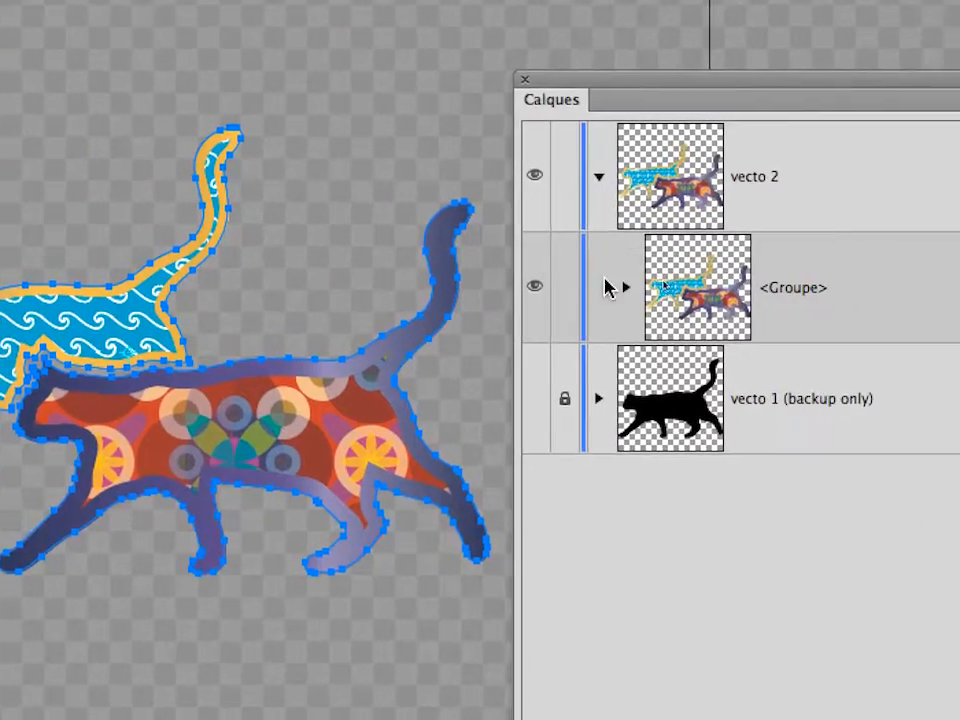
Select the blue wave cat's path inside the group and preview a uniform 400% scale of its pattern only
left_click(625, 287)
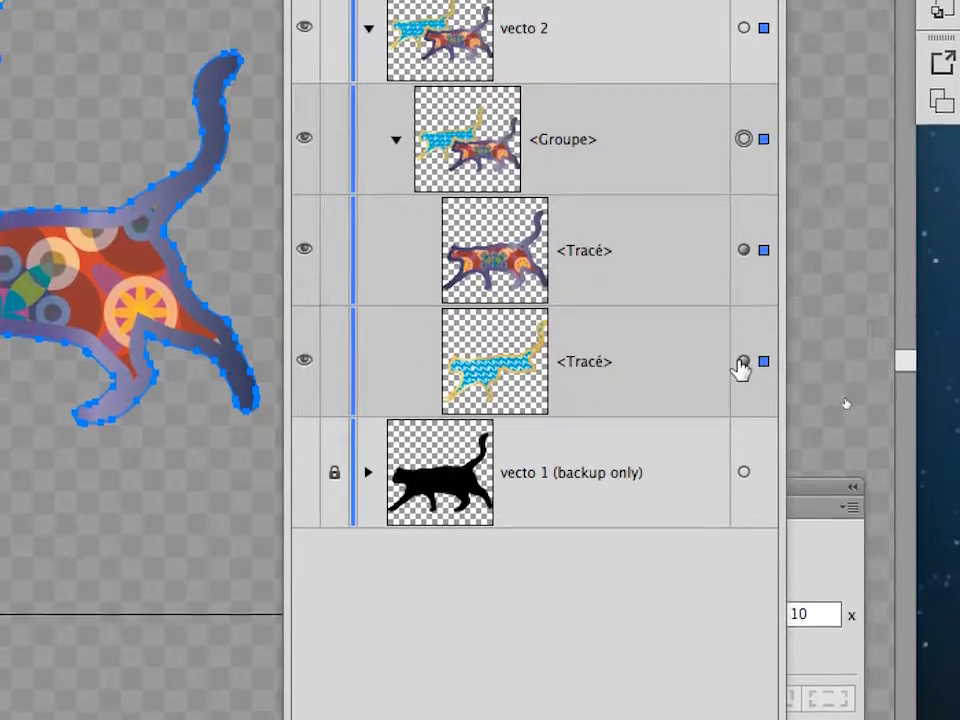
left_click(736, 415)
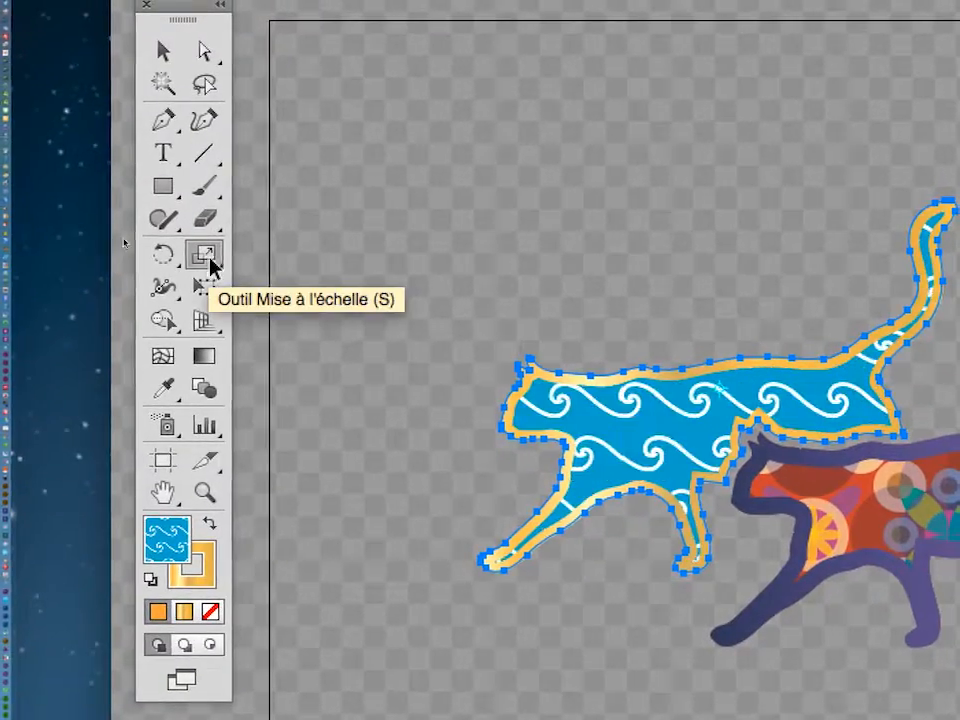
double_click(205, 256)
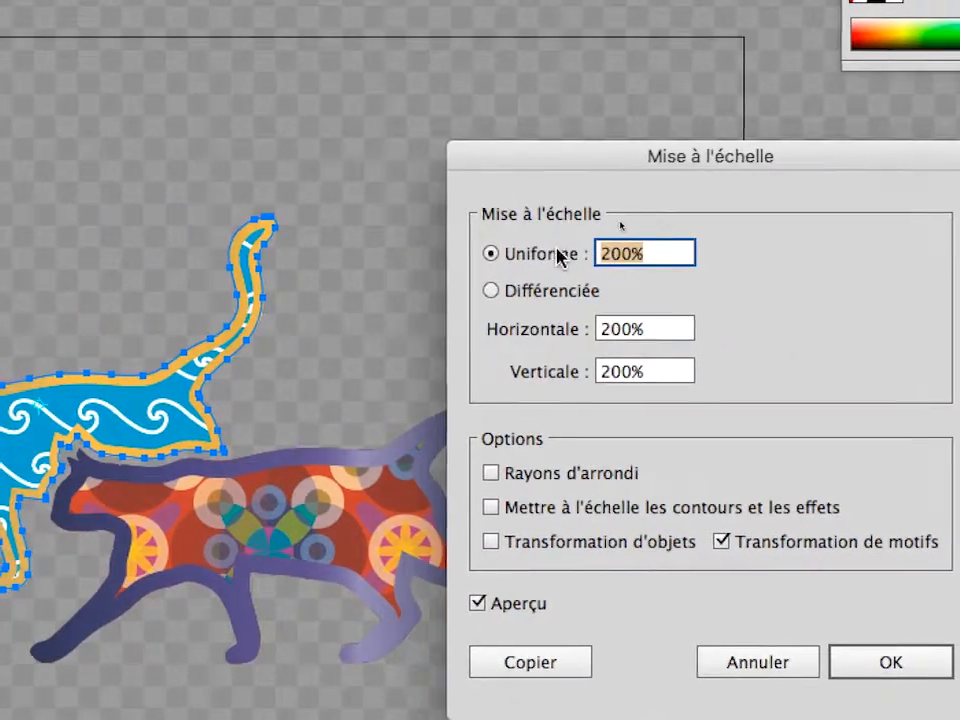
type("40")
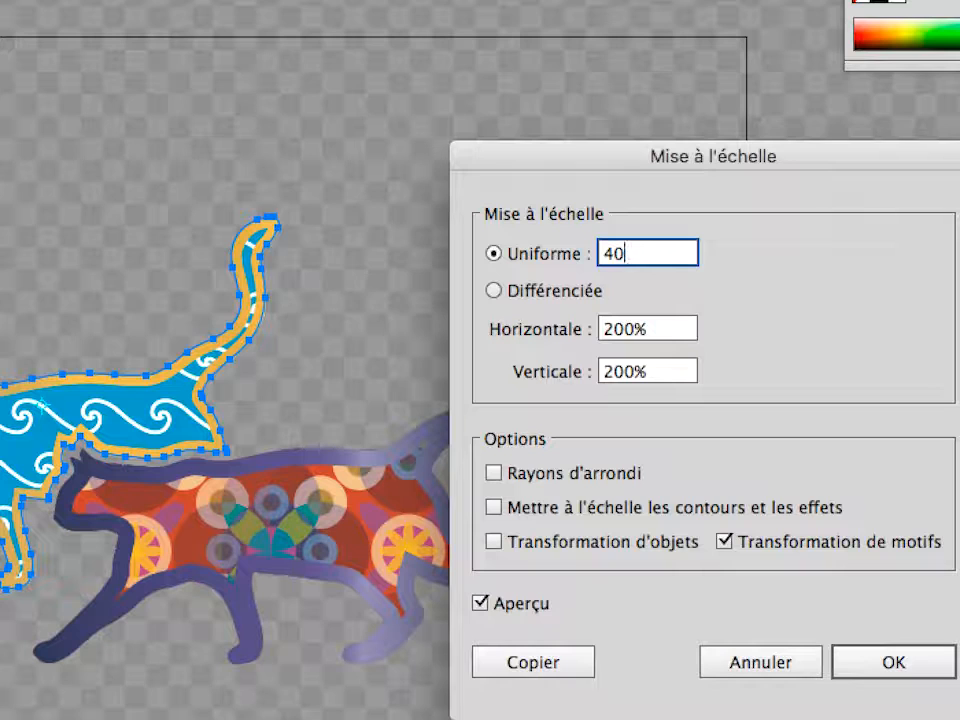
type("0")
key("Tab")
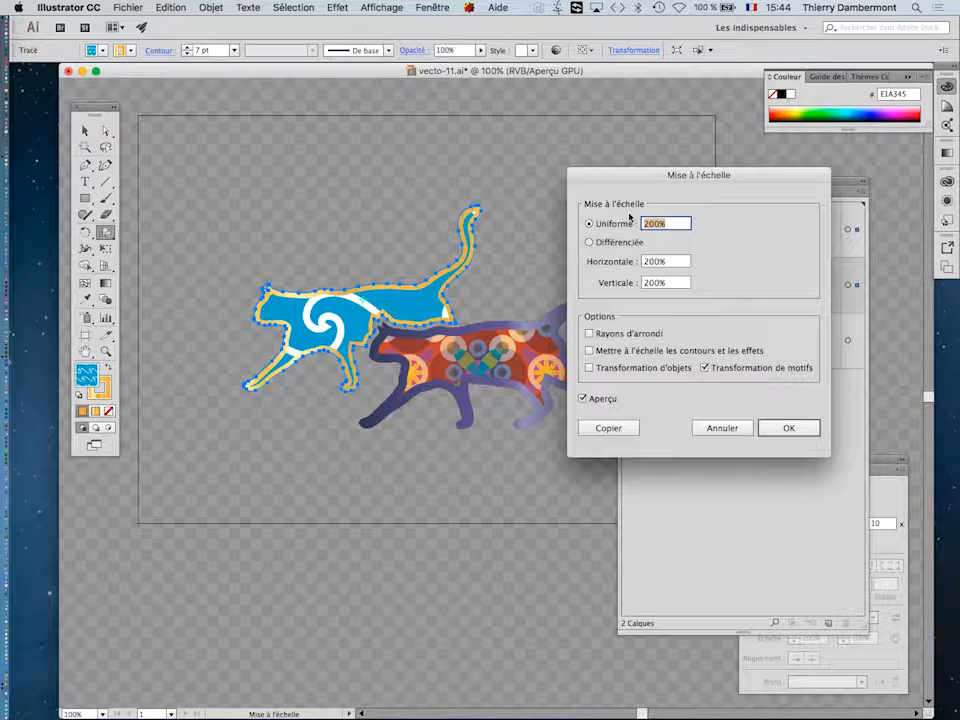
Try a uniform scale of 50% on the blue cat's wave pattern, and apply 20% without transforming the object
type("50")
key("Tab")
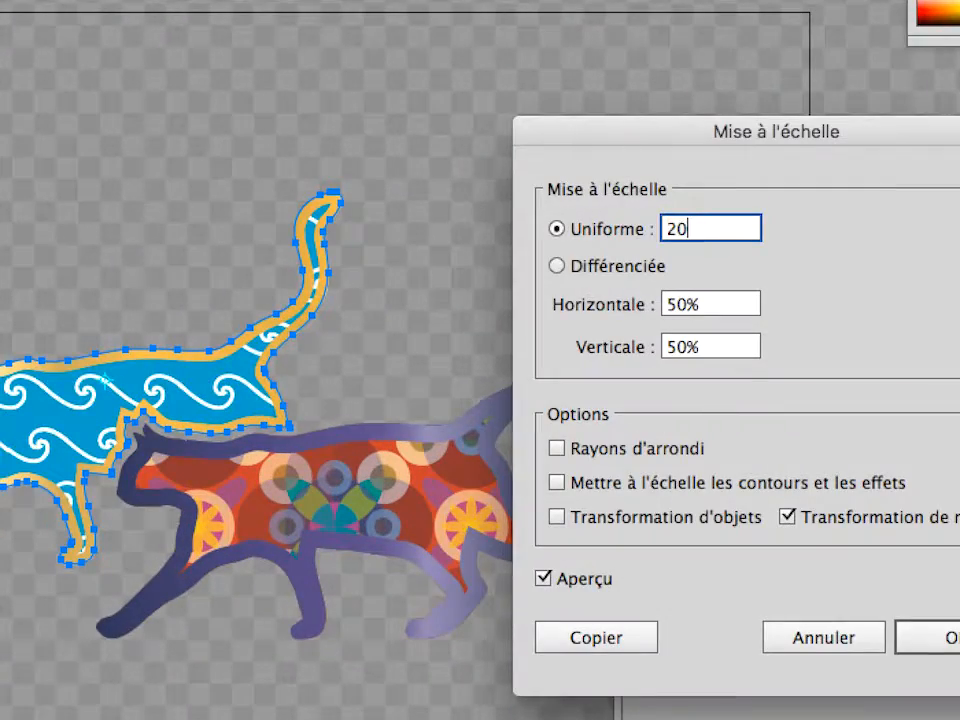
type("20")
key("Tab")
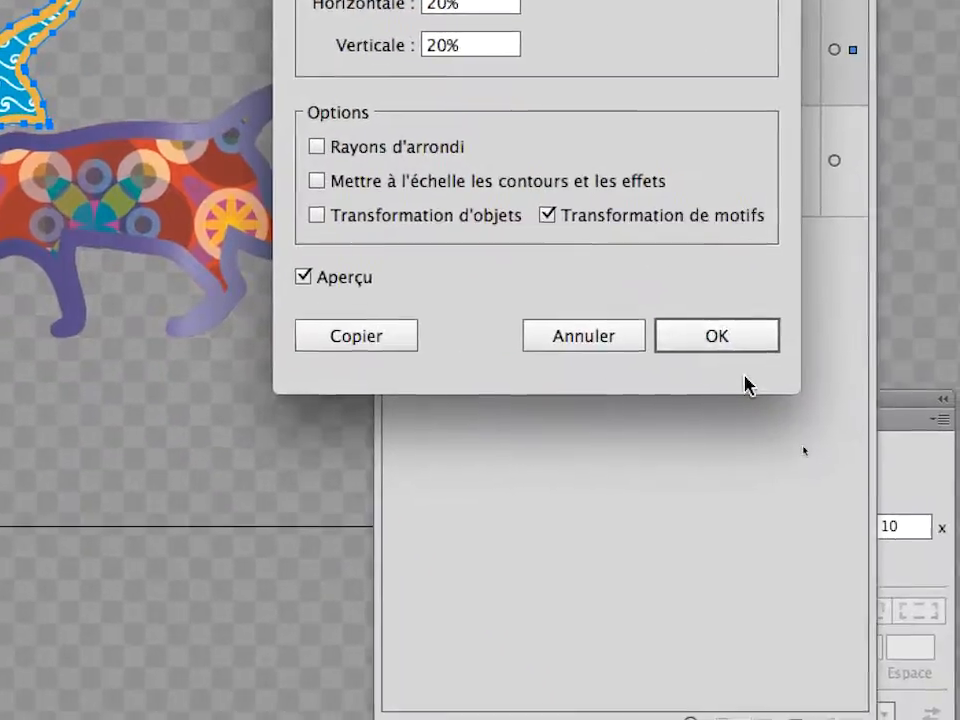
left_click(737, 348)
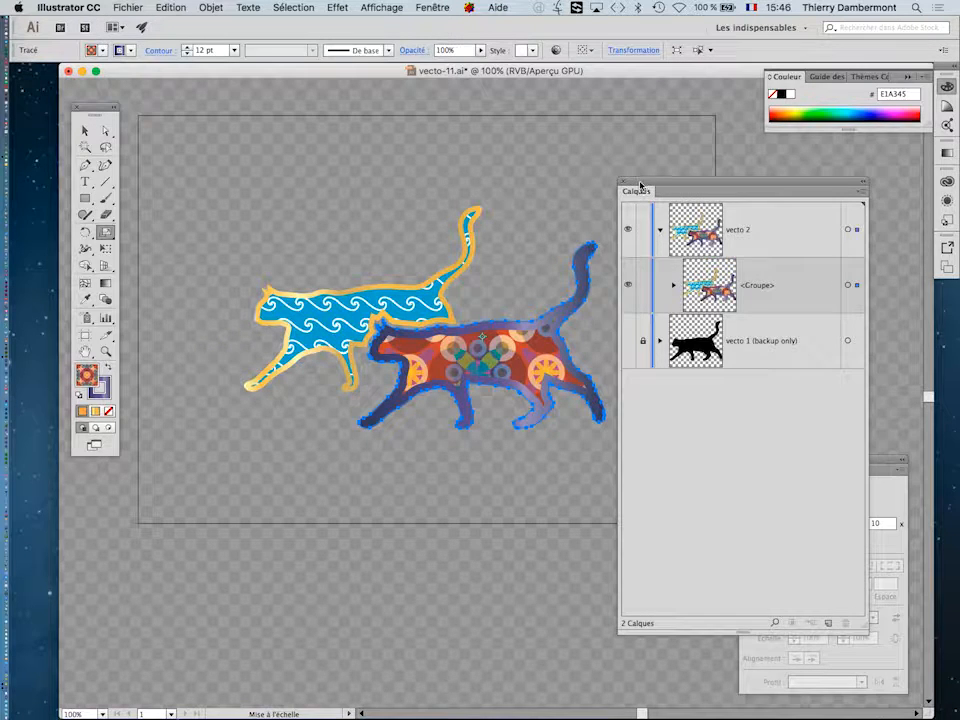
Select the blue cat and rotate only its wave pattern by 289°, leaving object transformation off
left_click_drag(640, 184, 673, 187)
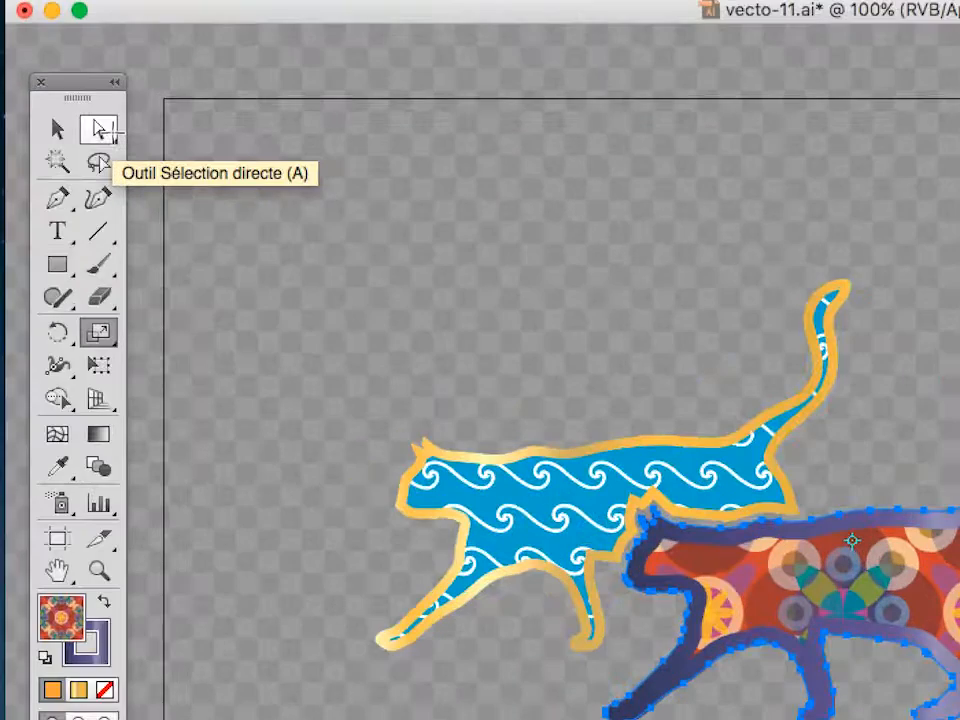
left_click(98, 130)
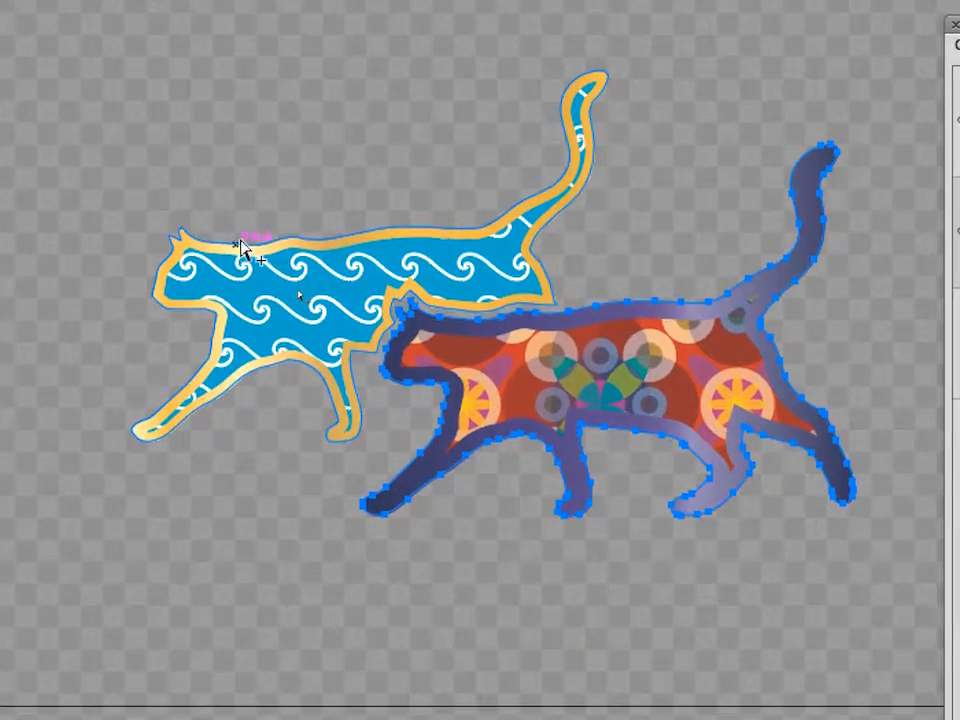
left_click(240, 248)
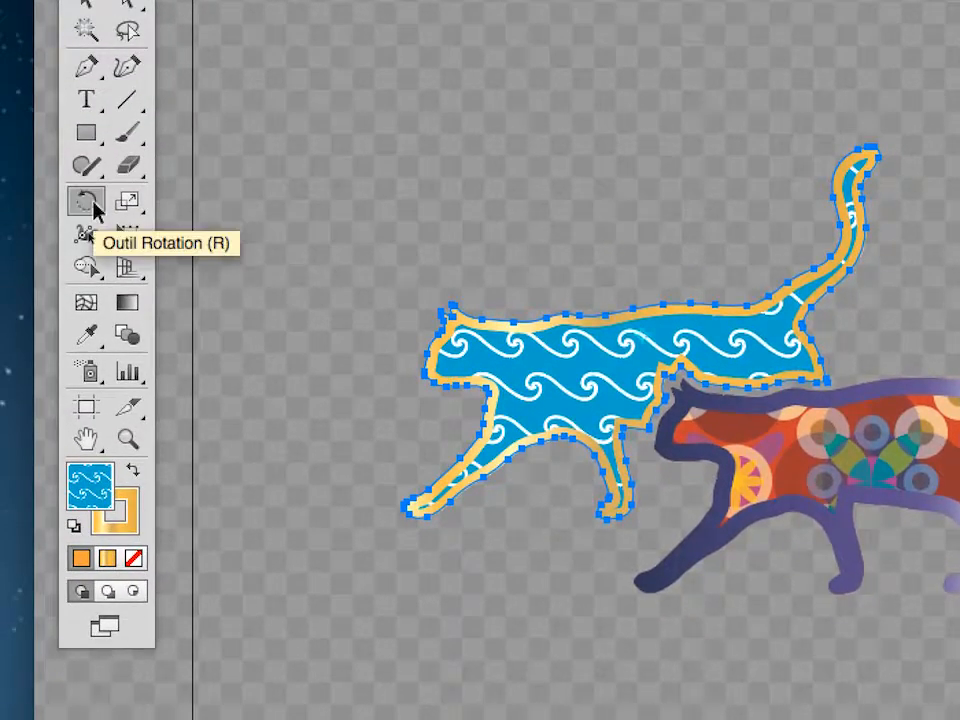
double_click(94, 206)
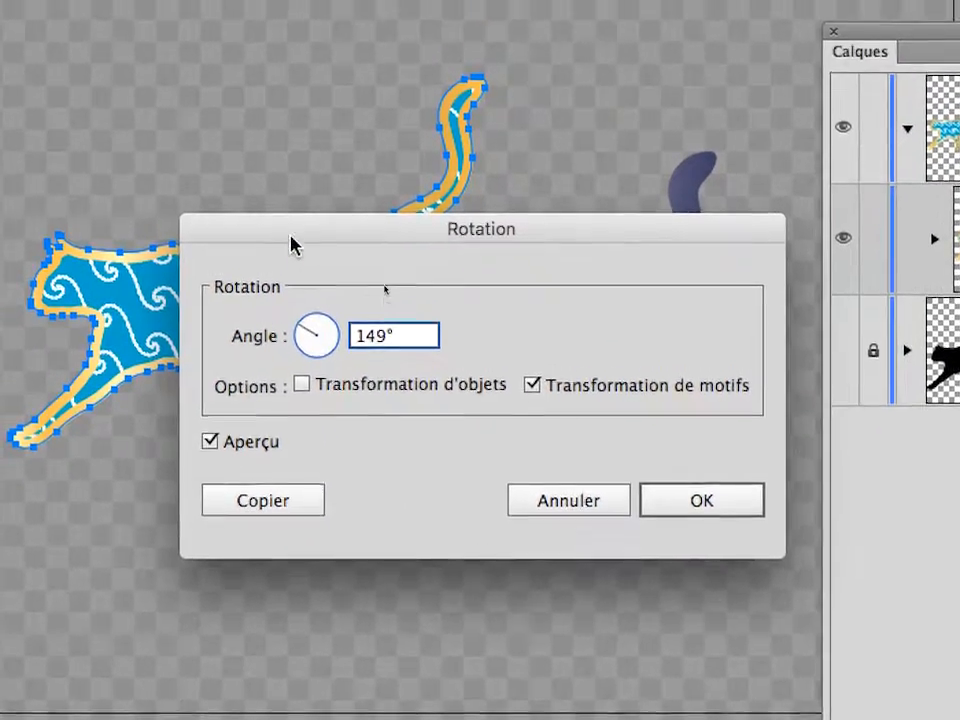
left_click_drag(280, 198, 305, 297)
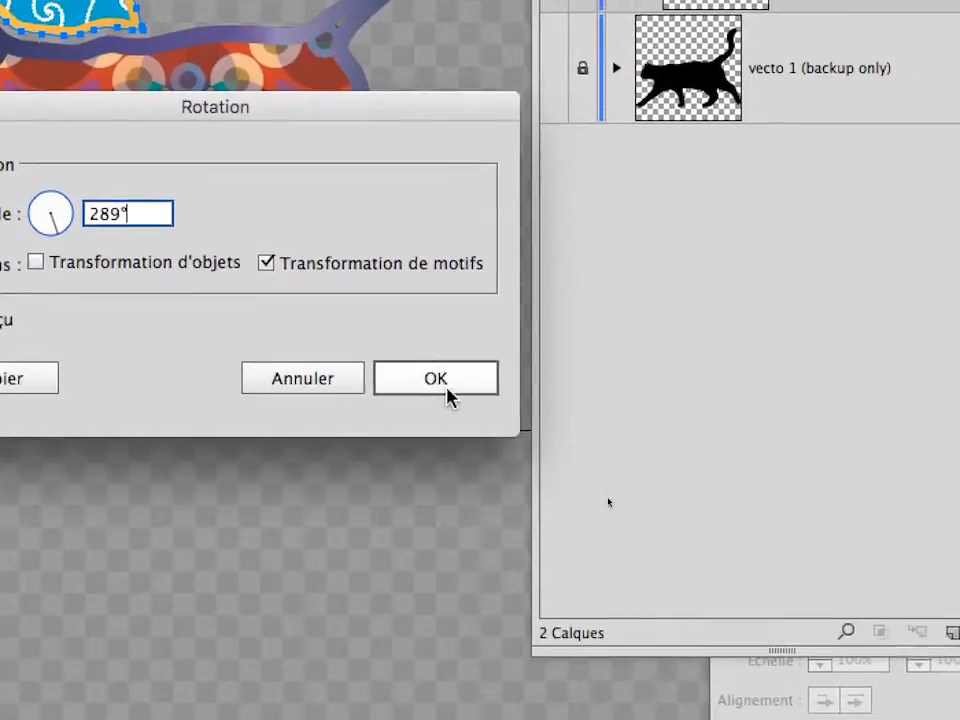
left_click(690, 481)
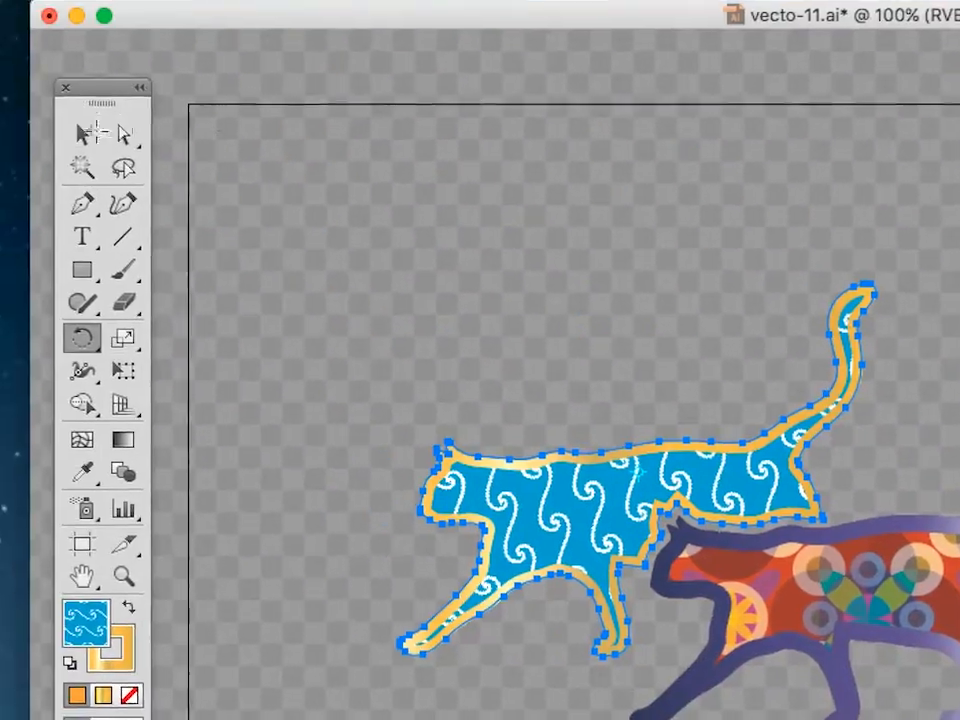
Select the purple-outlined cat and rotate only its fill pattern, trying 229° and applying 160°
left_click(104, 124)
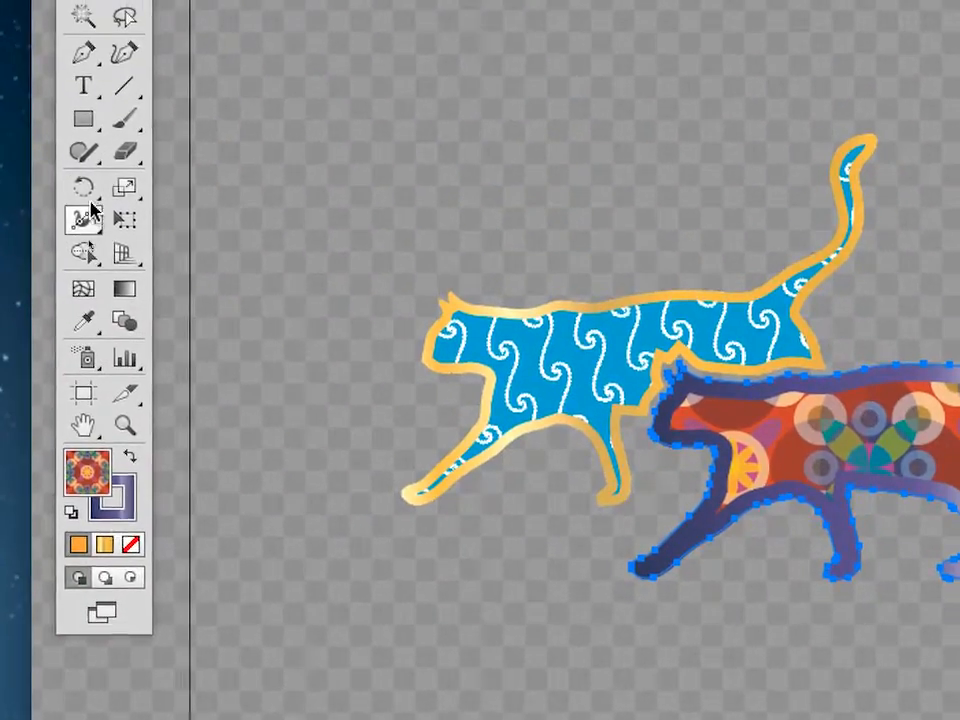
double_click(83, 187)
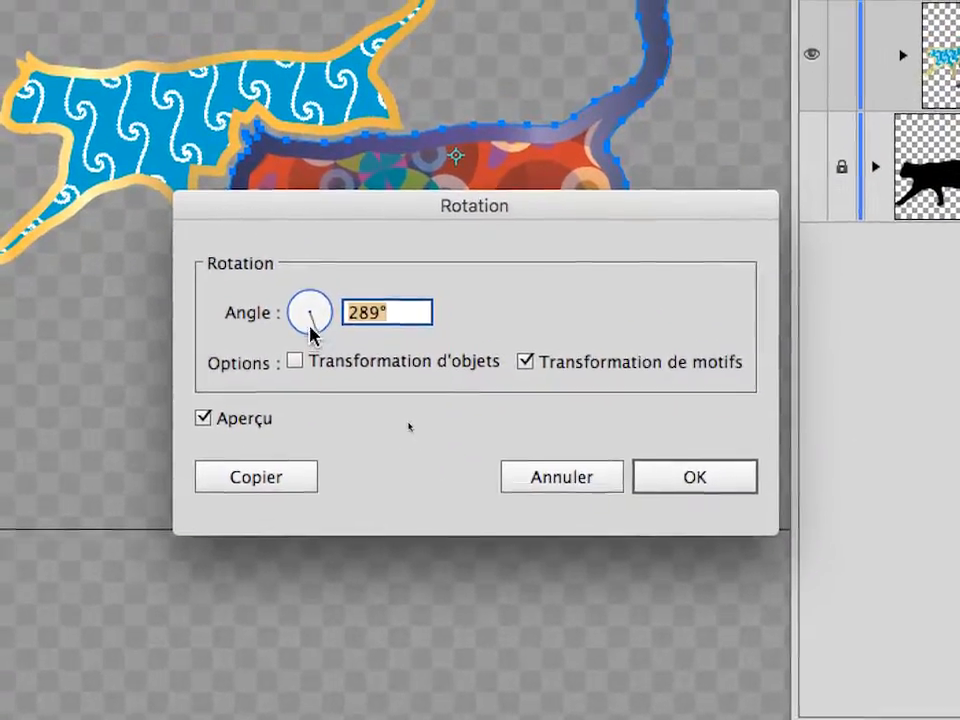
left_click(303, 292)
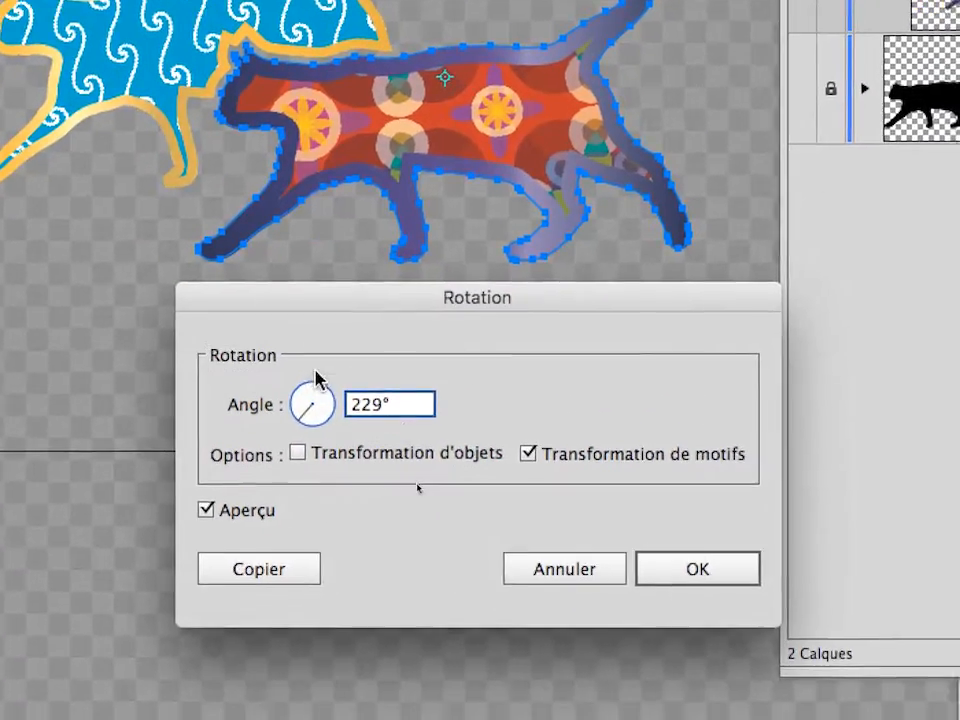
left_click_drag(324, 364, 313, 386)
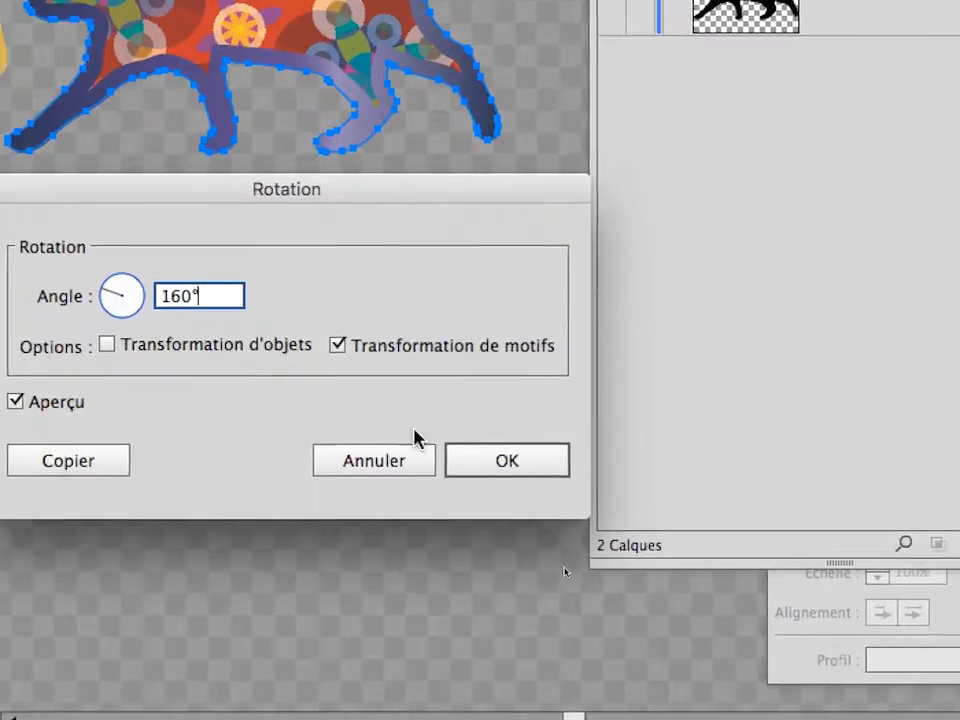
left_click(645, 542)
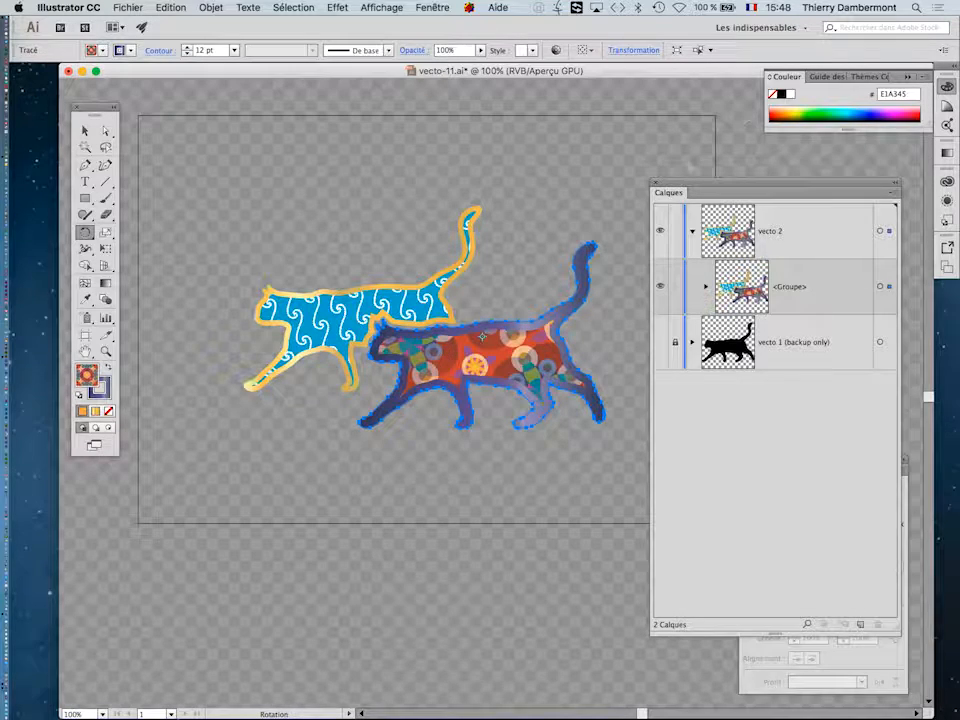
Open the Move options for the purple-outlined cat and set a pattern-only horizontal offset of -20 mm
left_click_drag(677, 184, 710, 188)
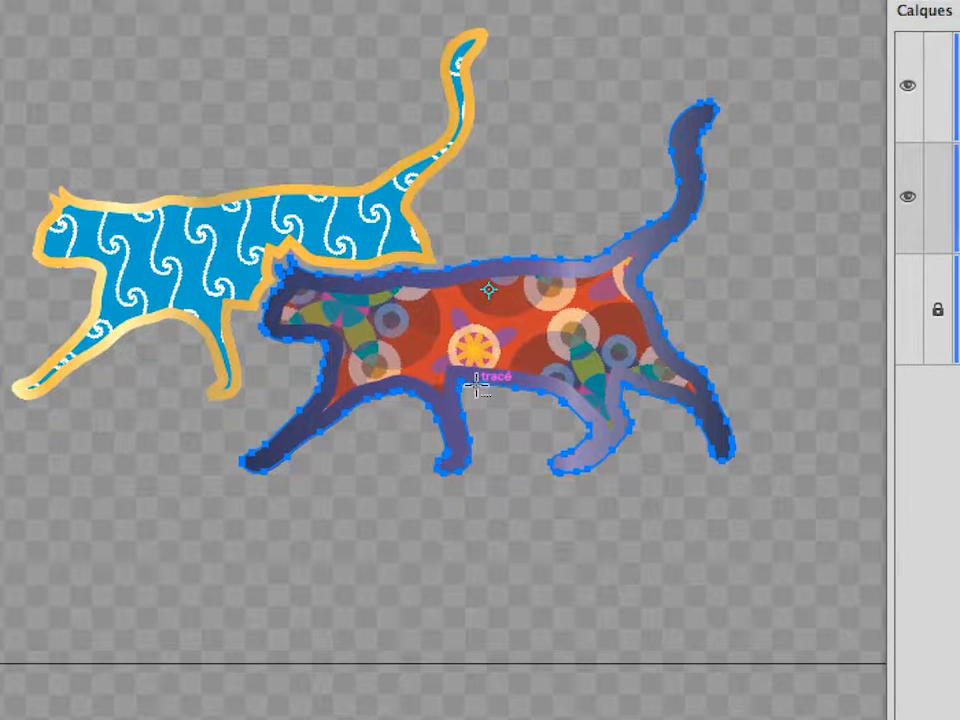
scroll(476, 388, "up", 2)
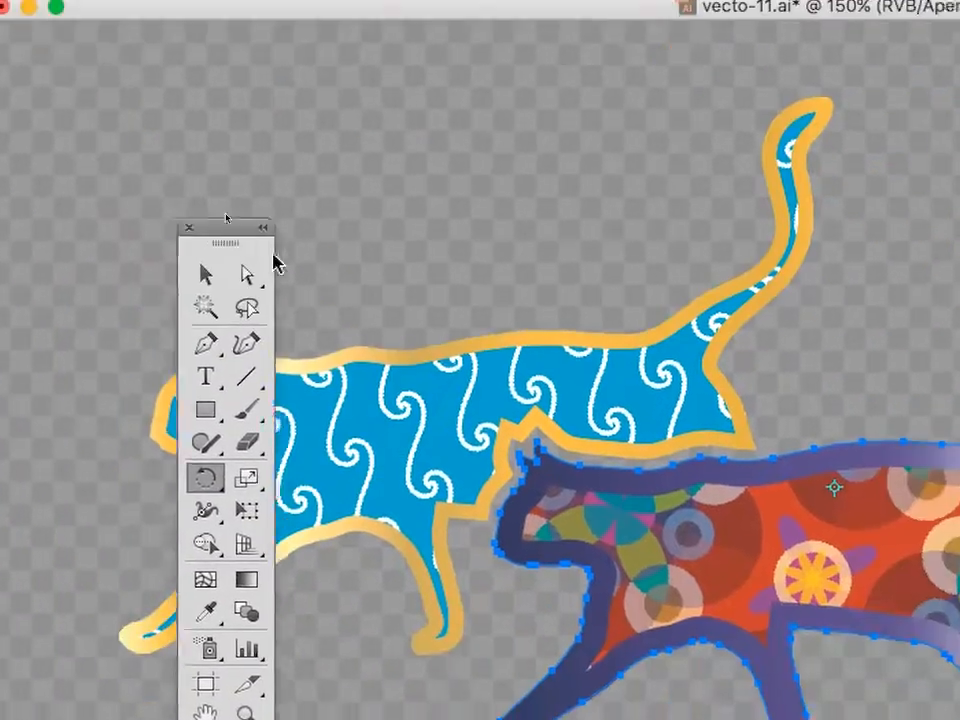
left_click_drag(234, 228, 381, 406)
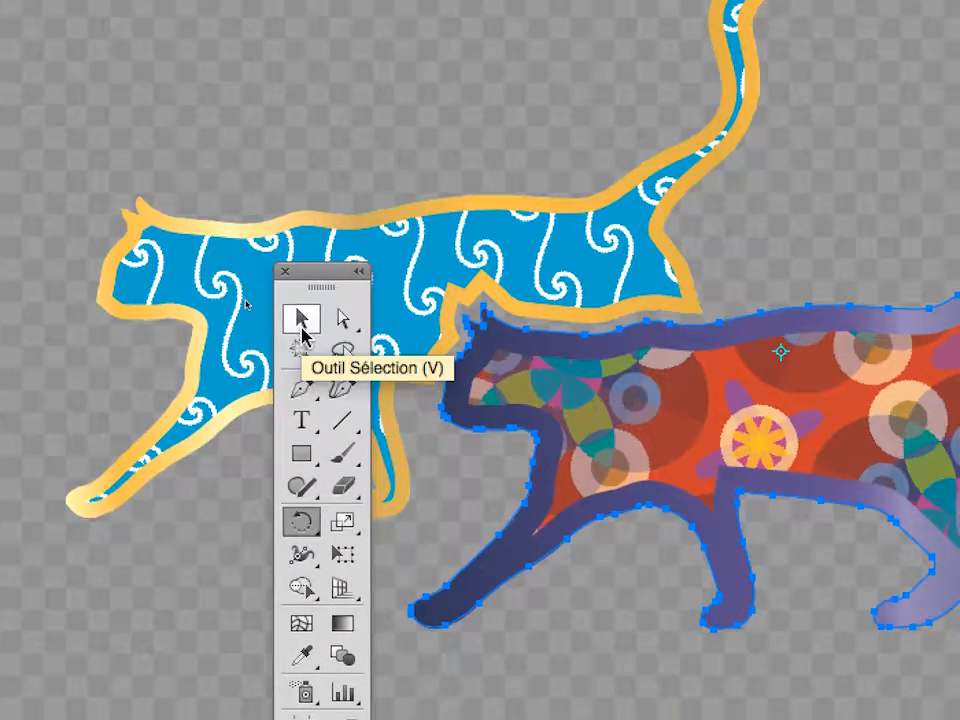
double_click(303, 322)
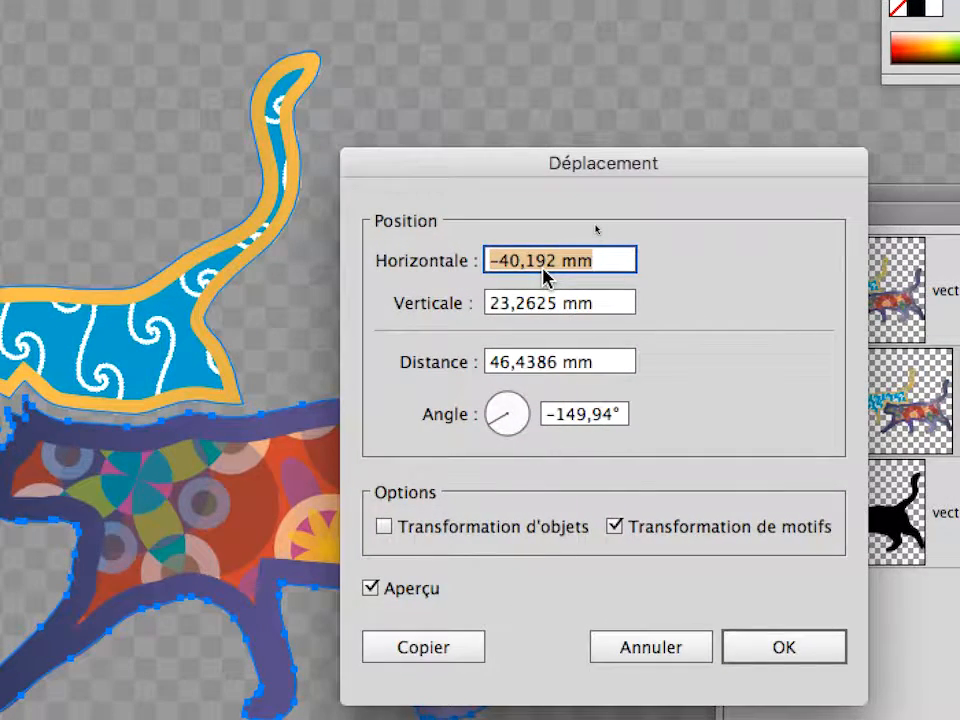
type("-20")
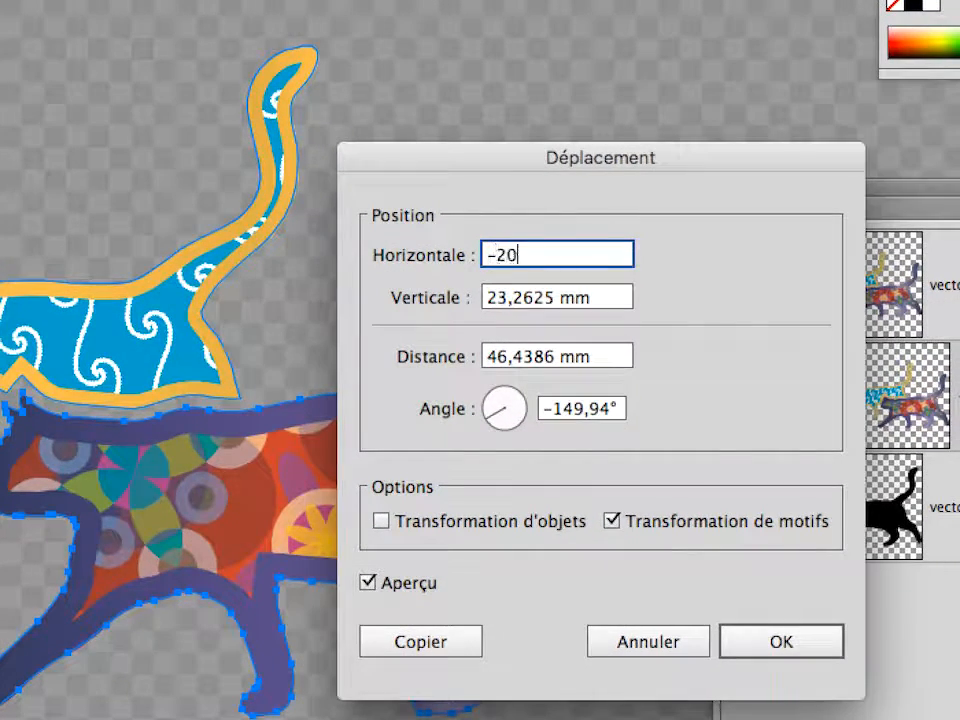
key("Tab")
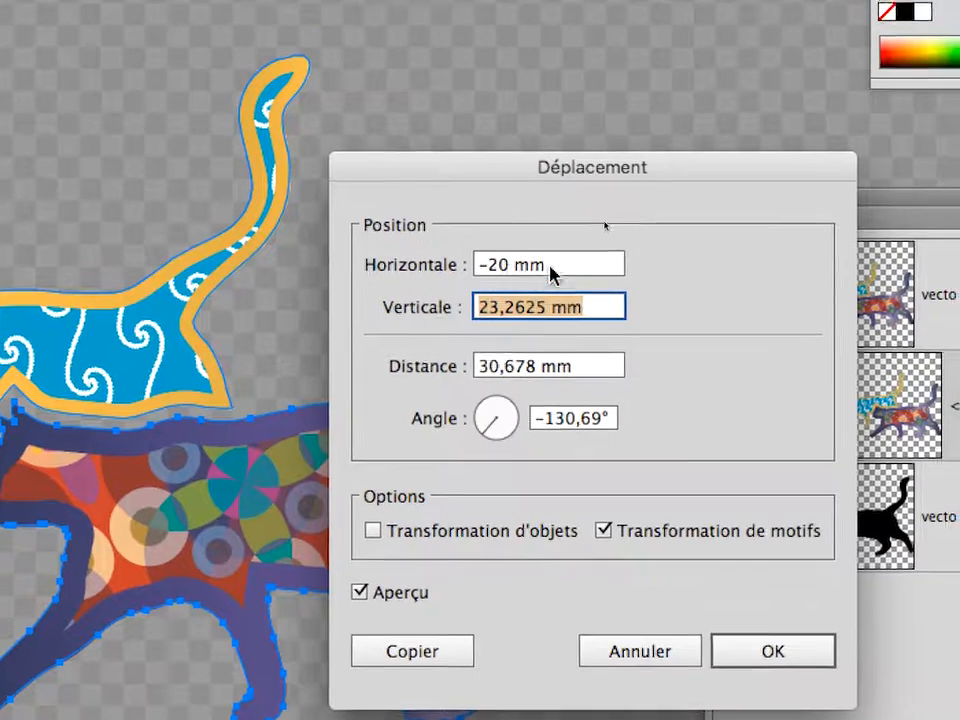
Try vertical offsets of 10, 20 and 30 mm for the purple-outlined cat's fill pattern in the Move options
left_click_drag(556, 257, 537, 255)
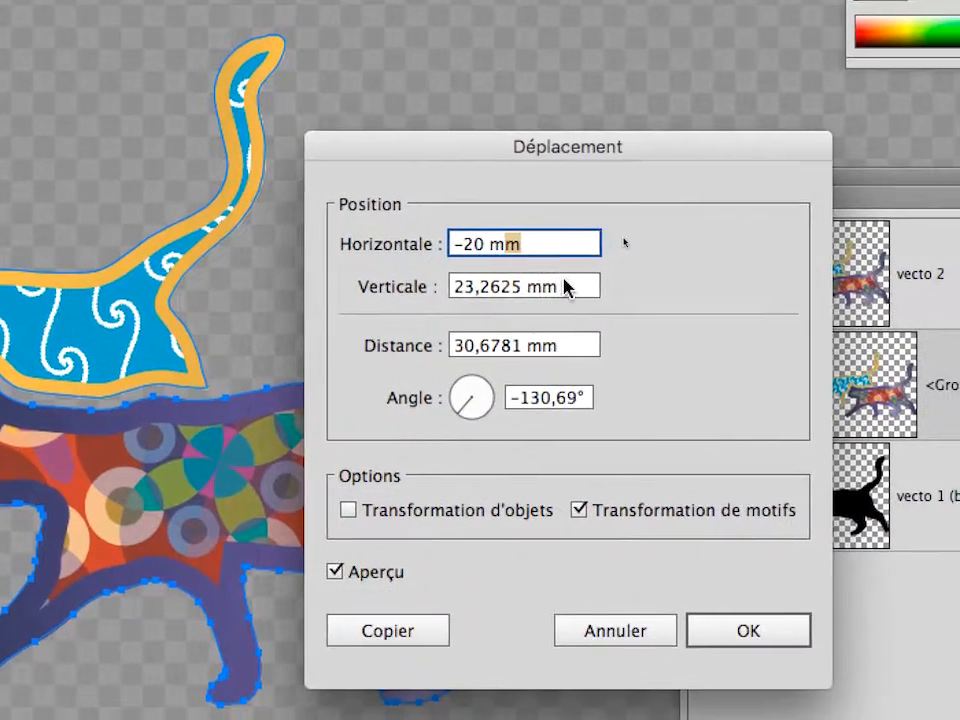
left_click_drag(596, 294, 460, 287)
type("10")
key("Tab")
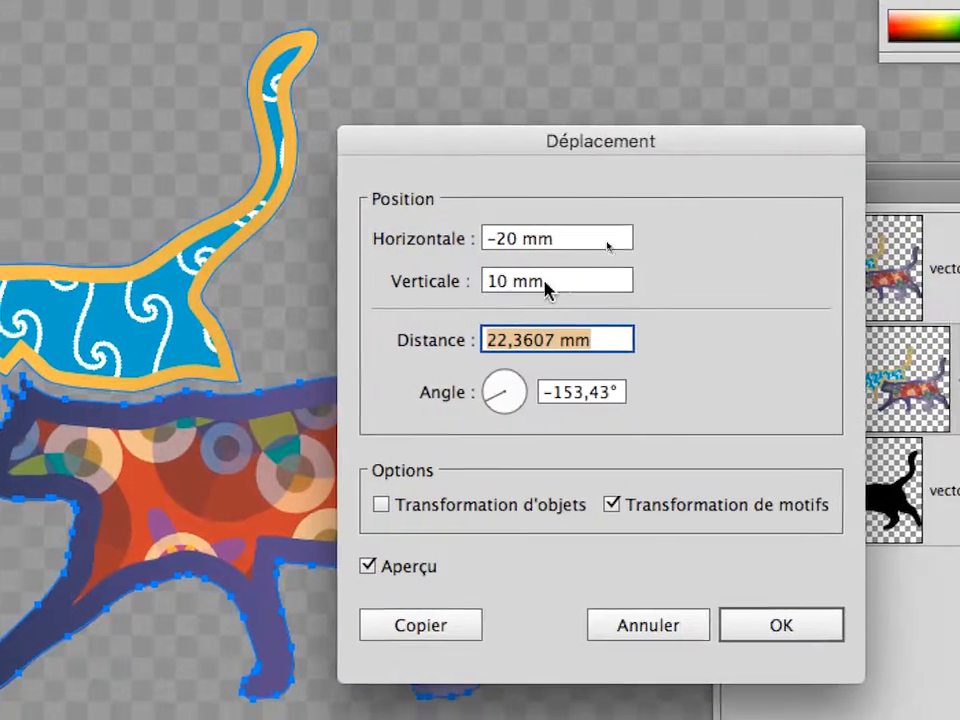
left_click_drag(603, 293, 528, 287)
type("20")
key("Tab")
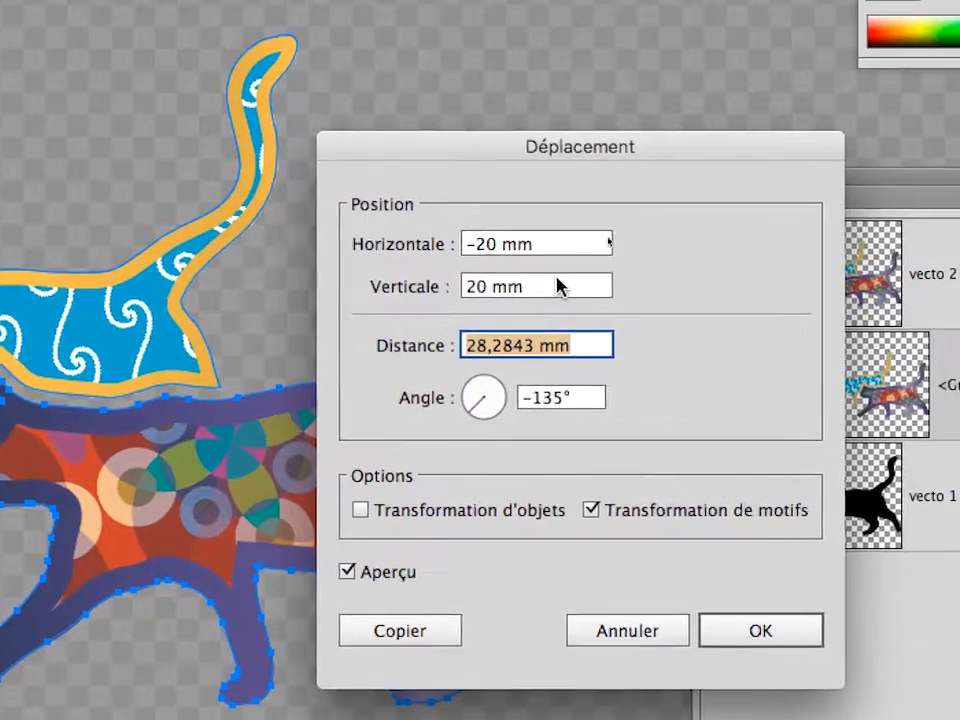
left_click_drag(636, 283, 511, 279)
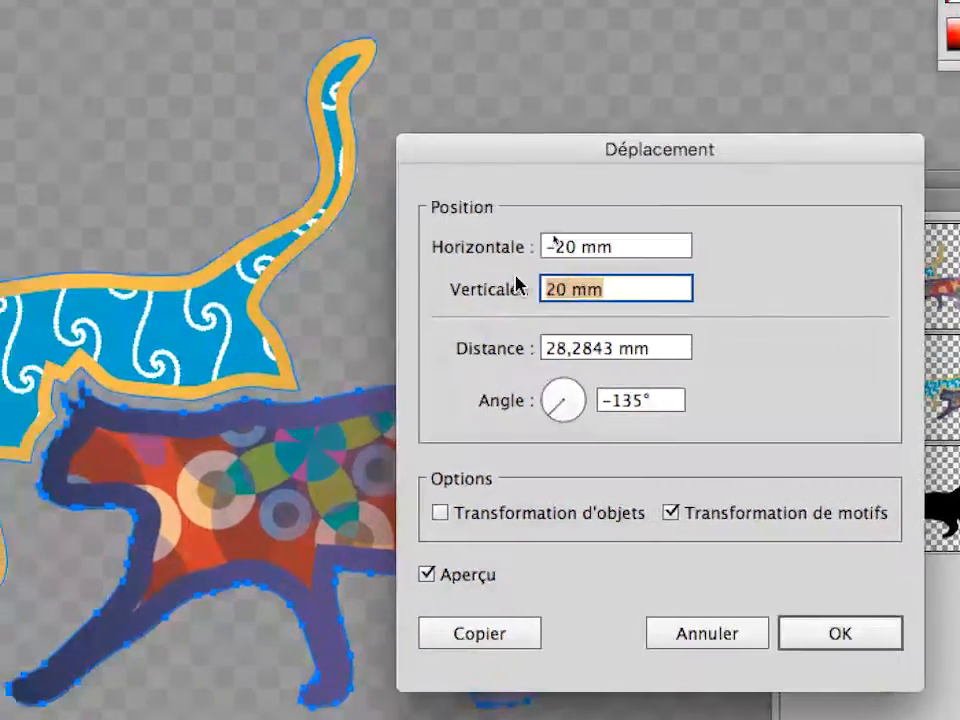
type("30")
key("Tab")
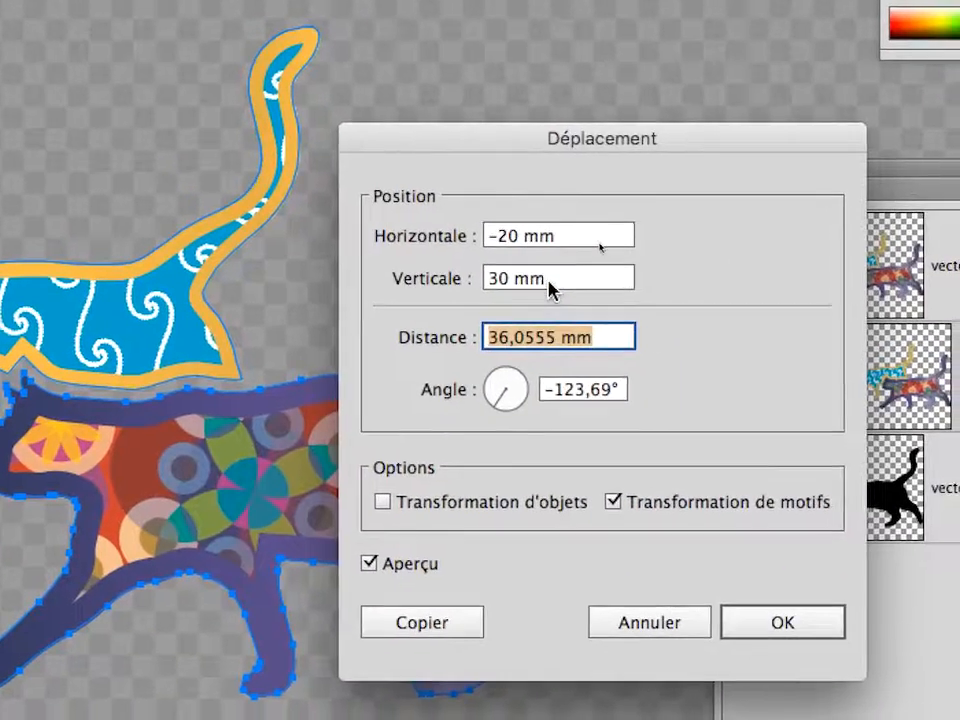
Try a vertical pattern offset of 31 mm for the purple-outlined cat, and settle on 29 mm
left_click_drag(609, 292, 524, 292)
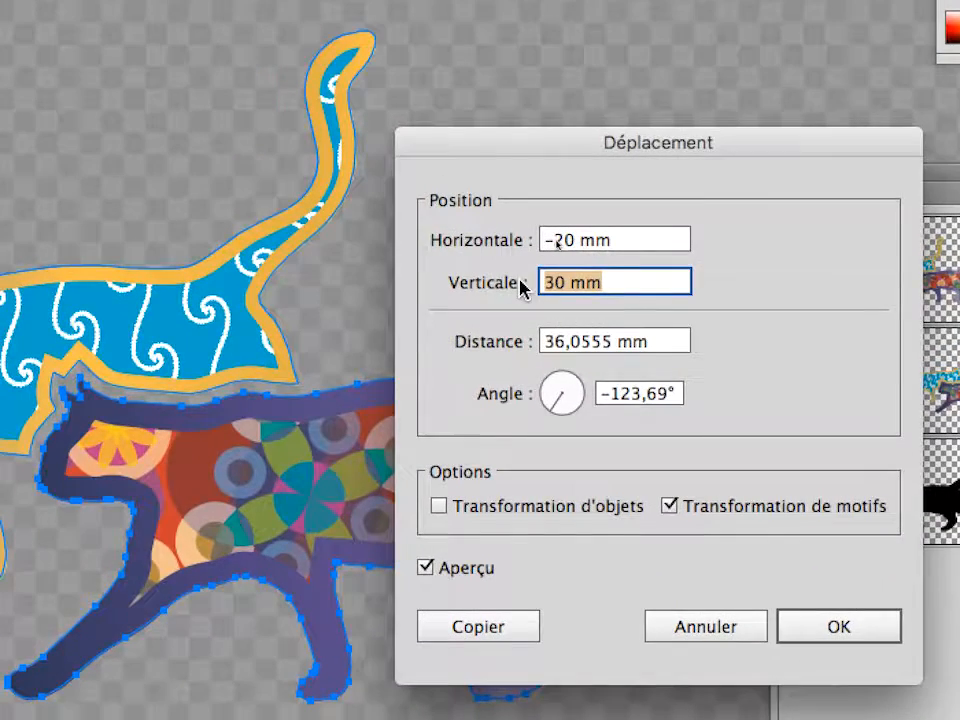
type("31")
key("Tab")
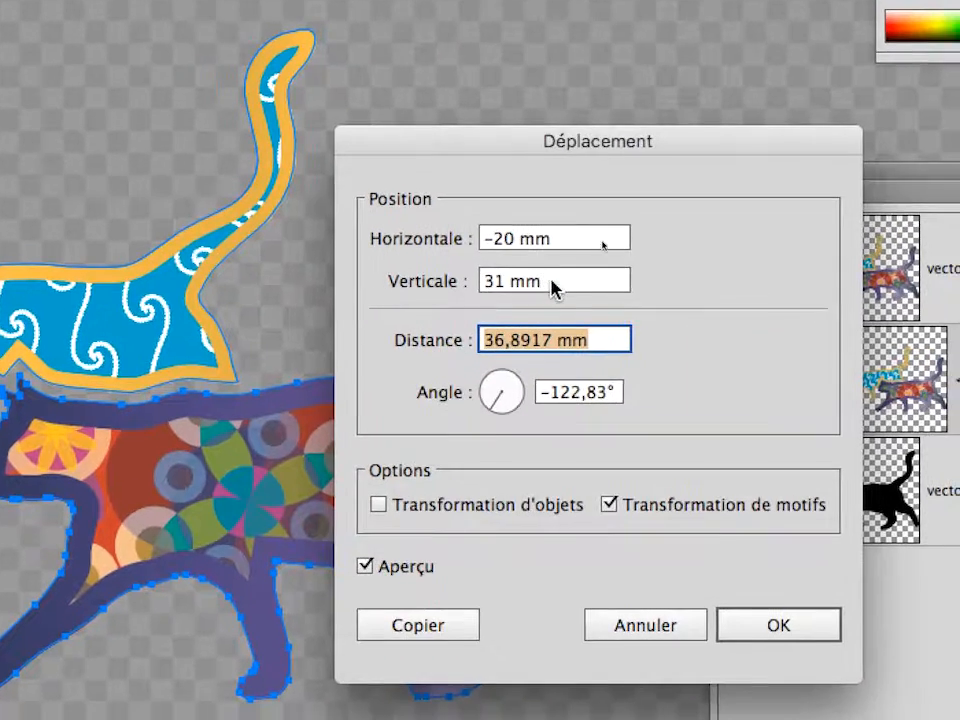
left_click(457, 283)
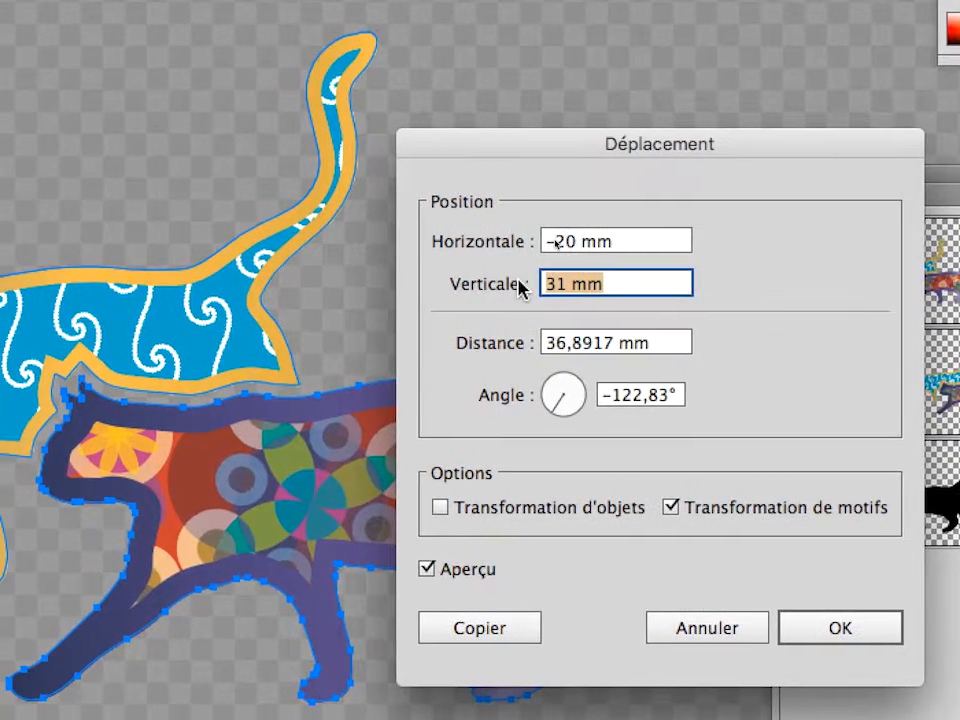
type("29")
key("Tab")
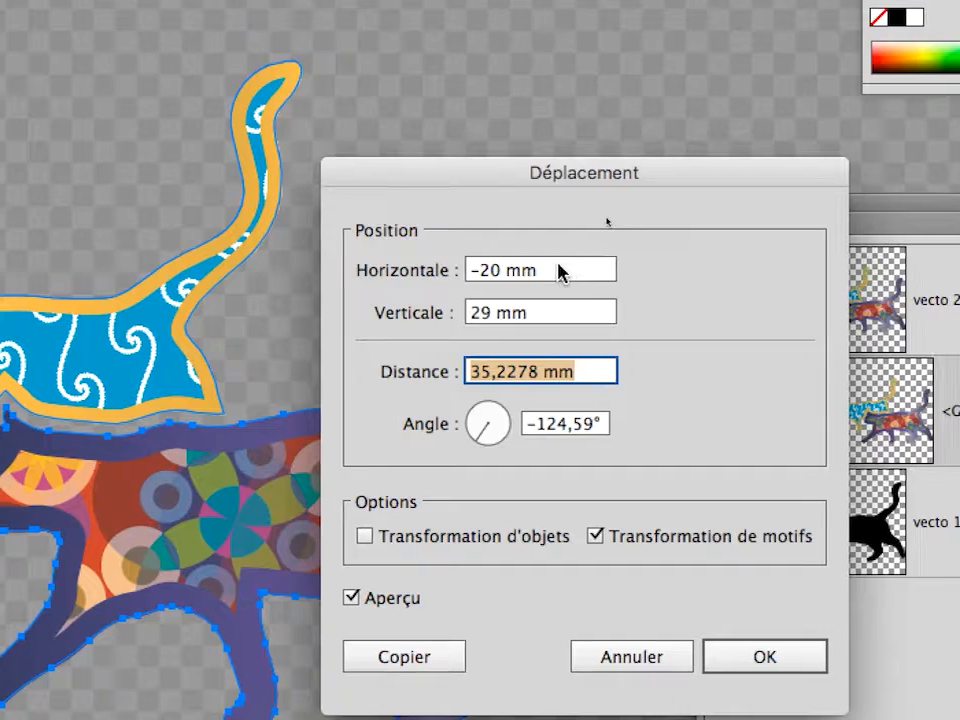
Try a horizontal pattern offset of -21 mm, set it to -19 mm, and apply the pattern-only move
left_click(535, 248)
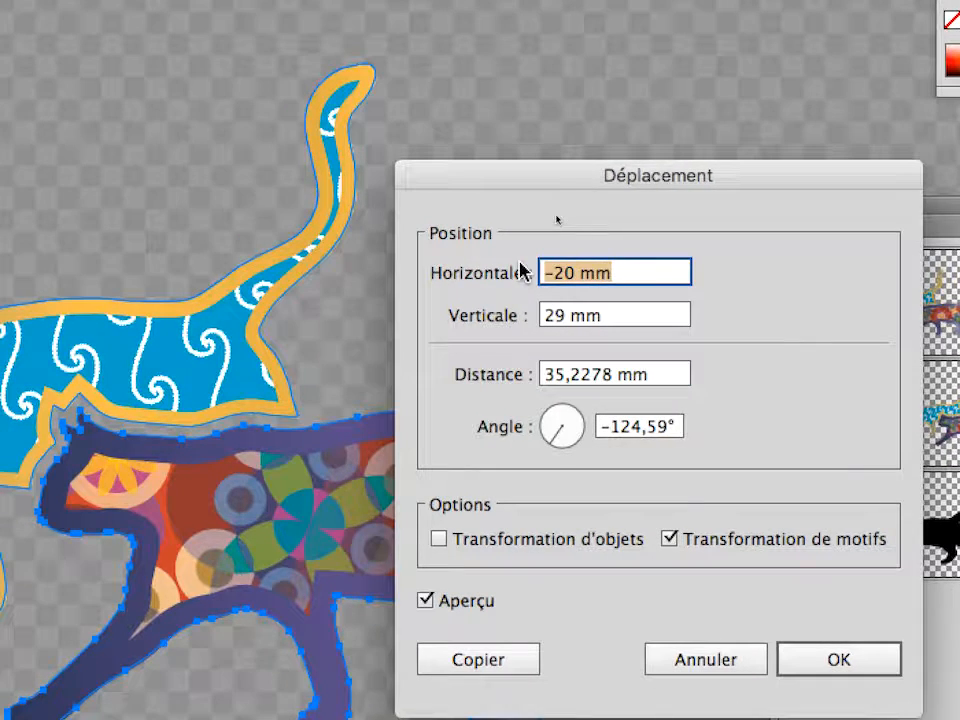
type("-21")
key("Tab")
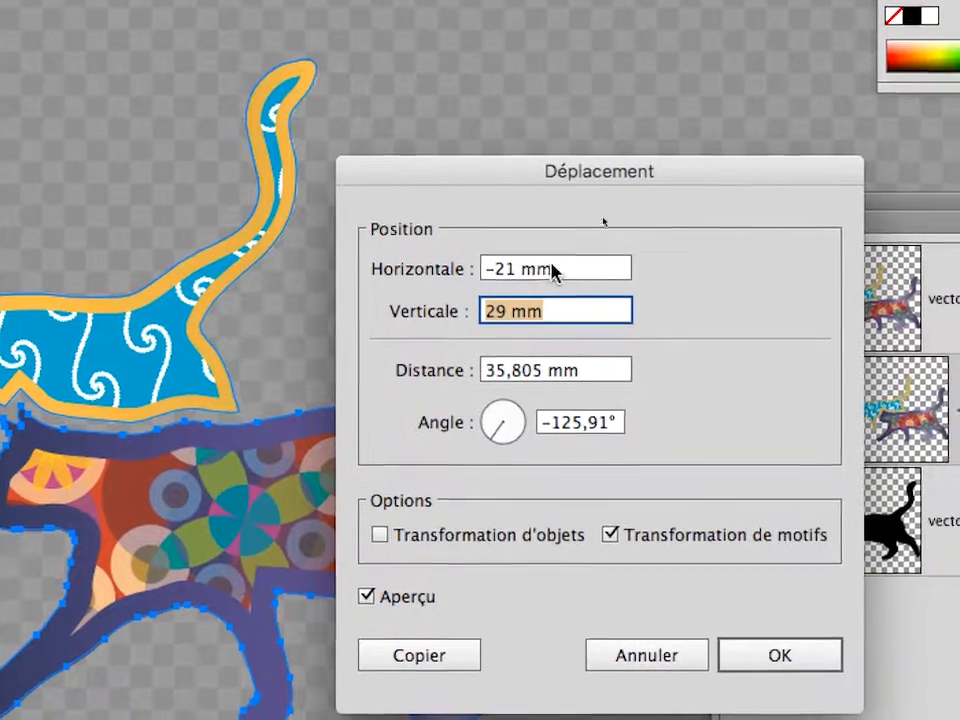
left_click(522, 273)
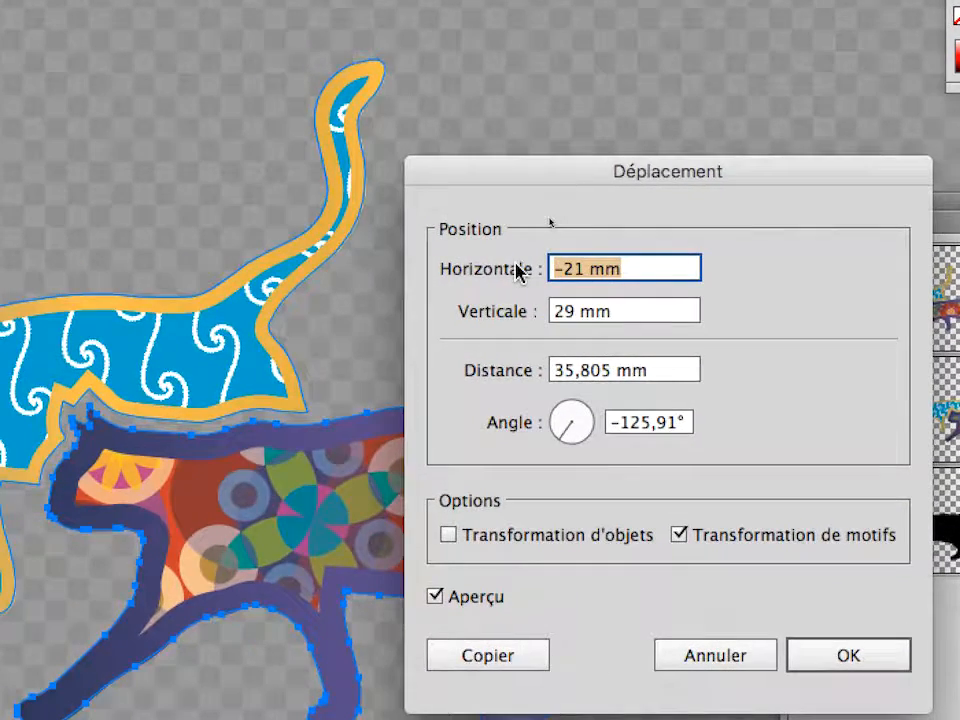
type("-19")
key("Tab")
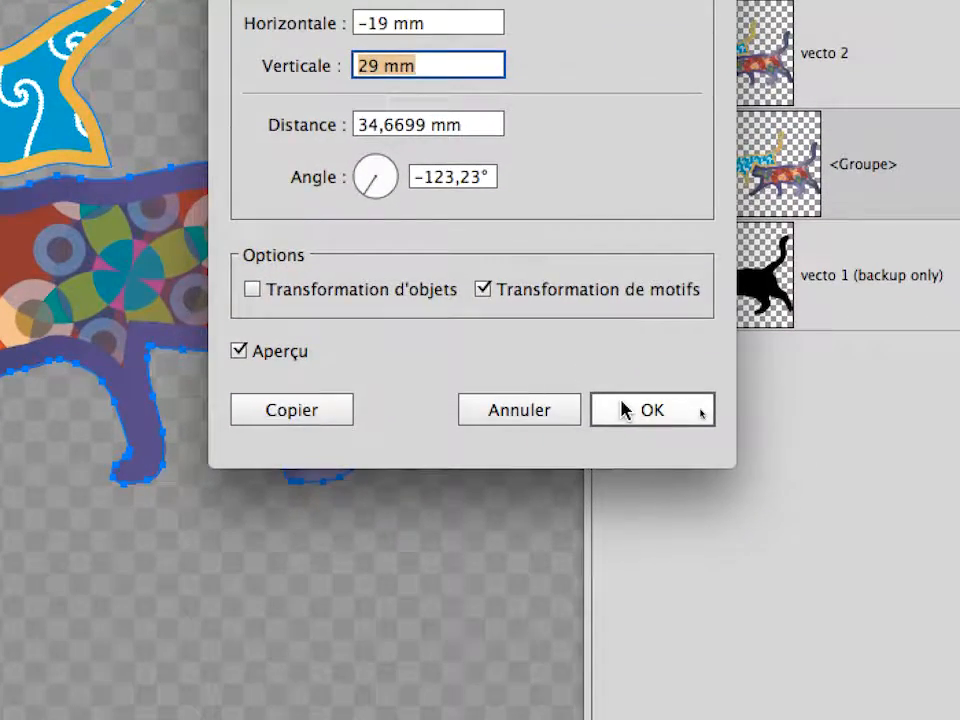
left_click(622, 410)
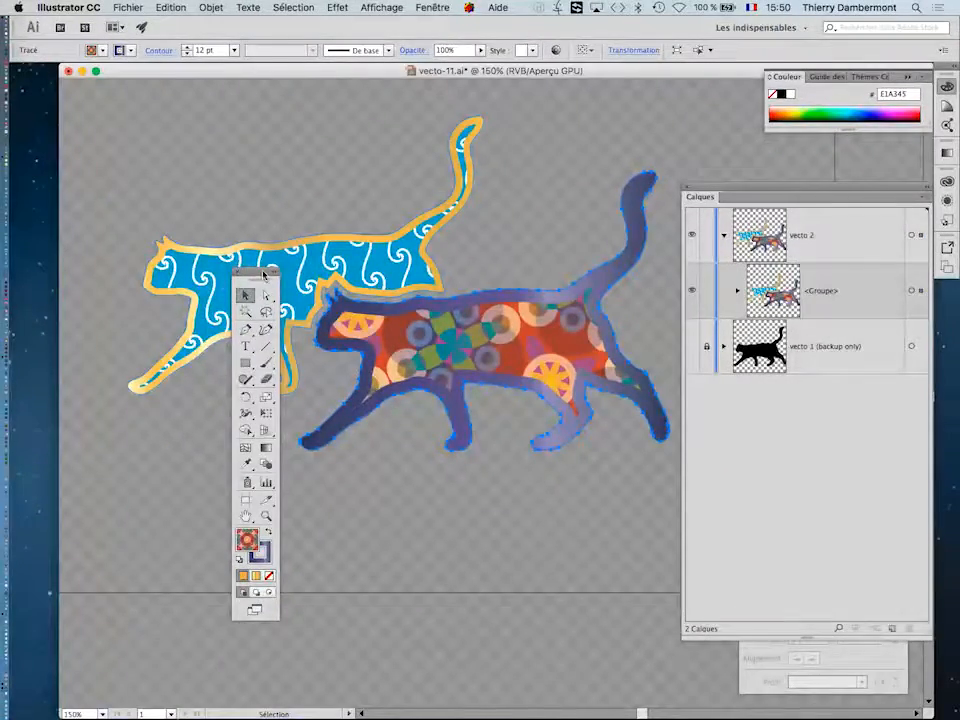
Move the tools palette clear of the two cats and display the artwork at 100%
left_click_drag(263, 273, 68, 142)
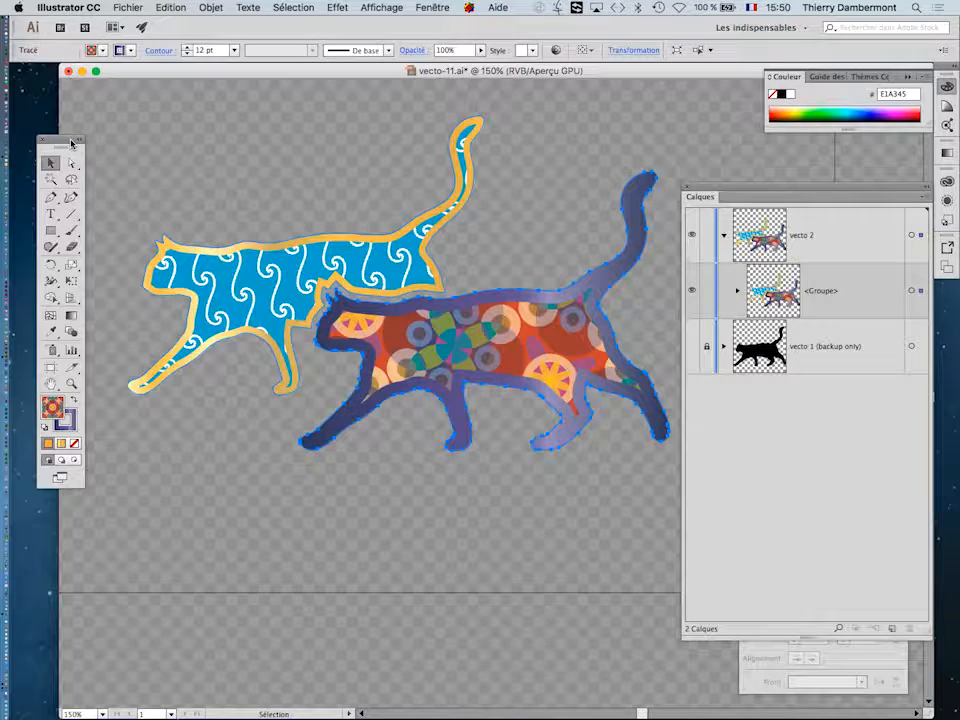
key("super+1")
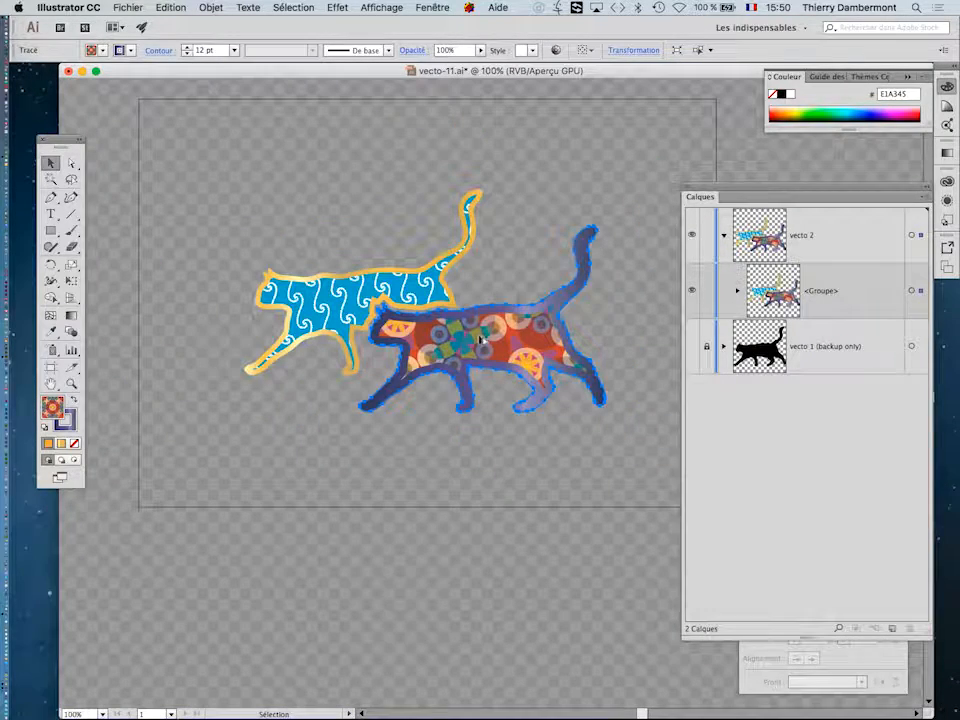
left_click_drag(453, 471, 350, 415)
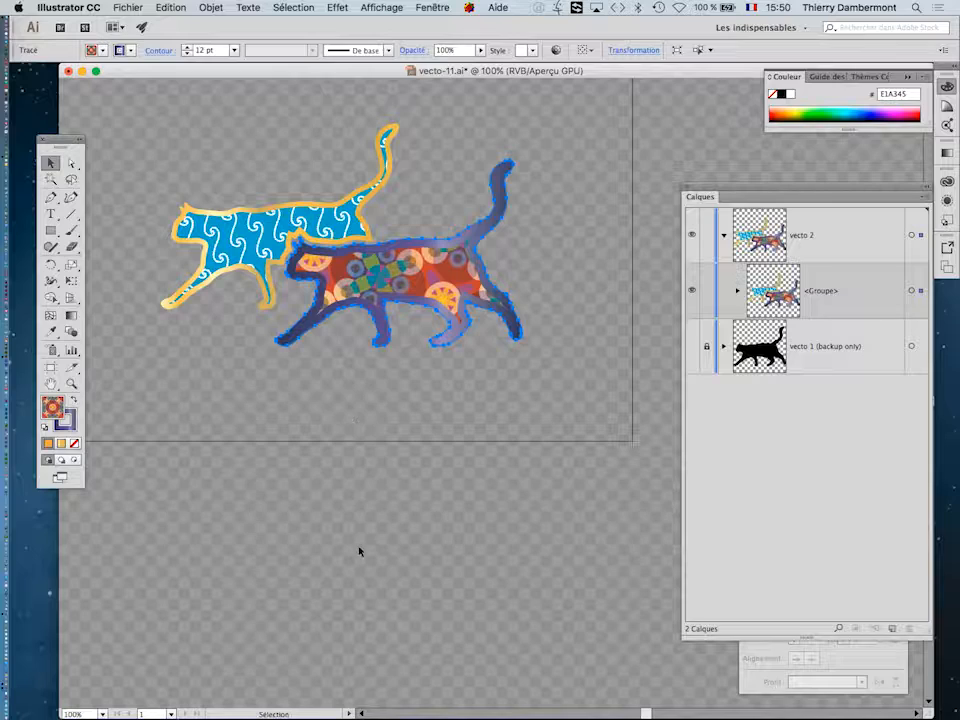